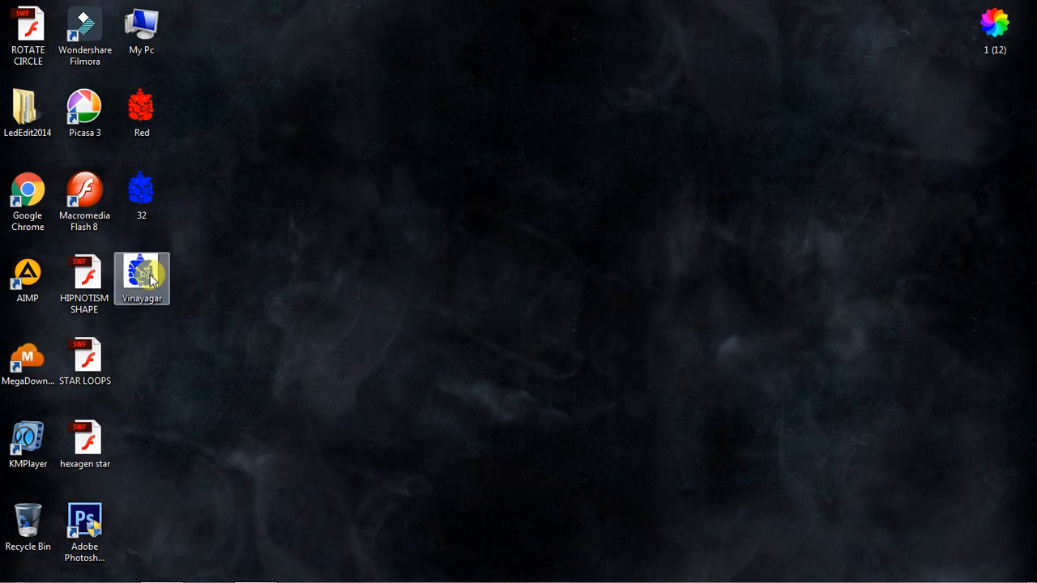
Move the Vinayagar and 1 (12) image files side by side into the open area of the desktop
drag(166, 285, 435, 145)
click(590, 74)
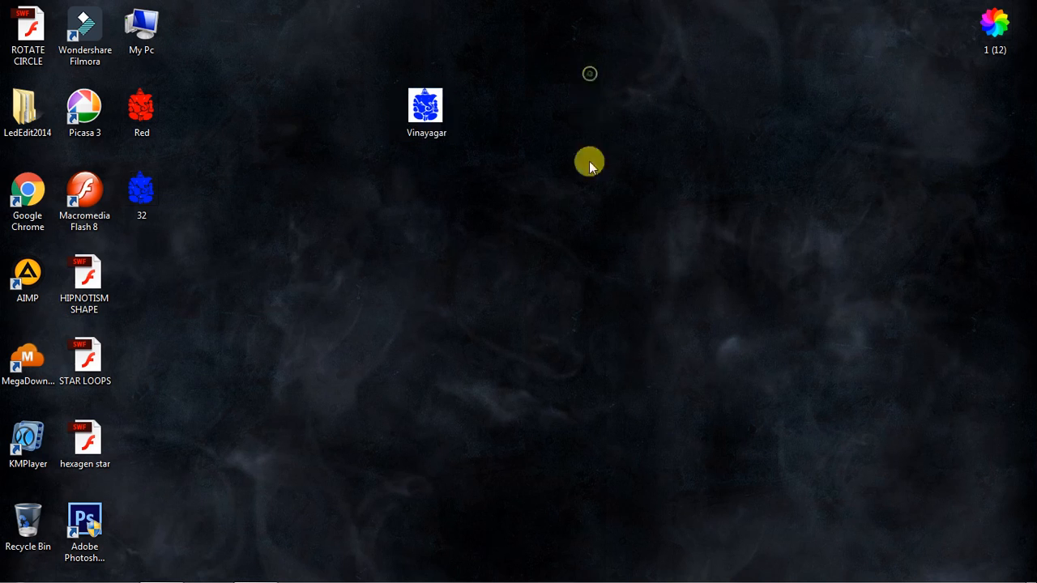
drag(995, 26, 532, 126)
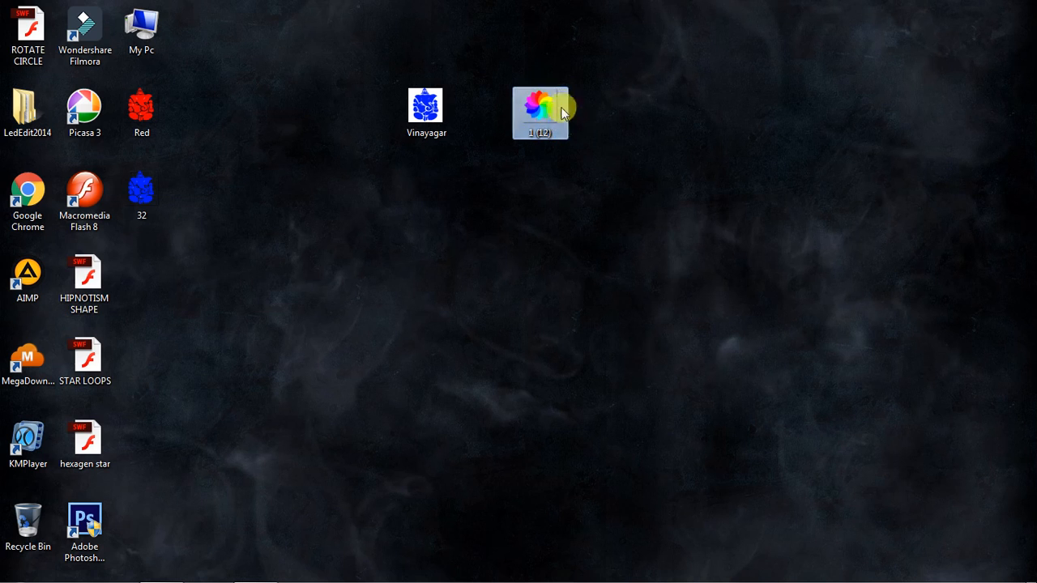
click(428, 107)
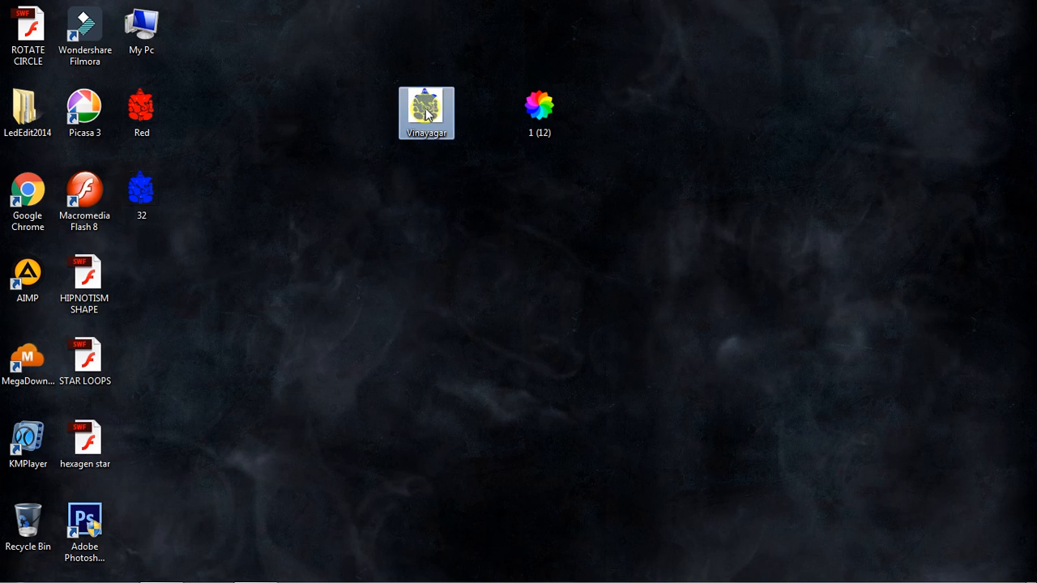
click(547, 108)
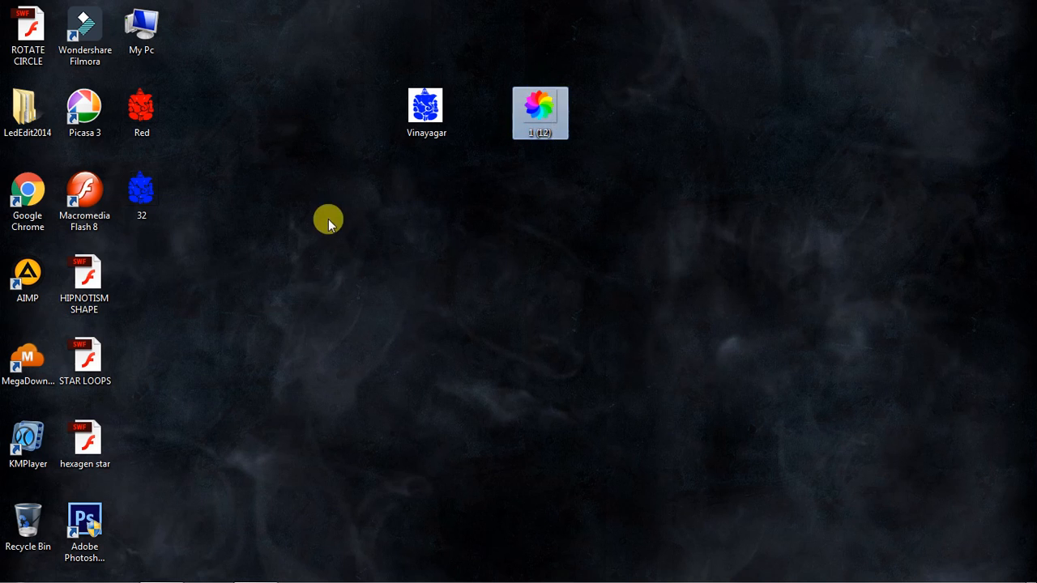
click(290, 298)
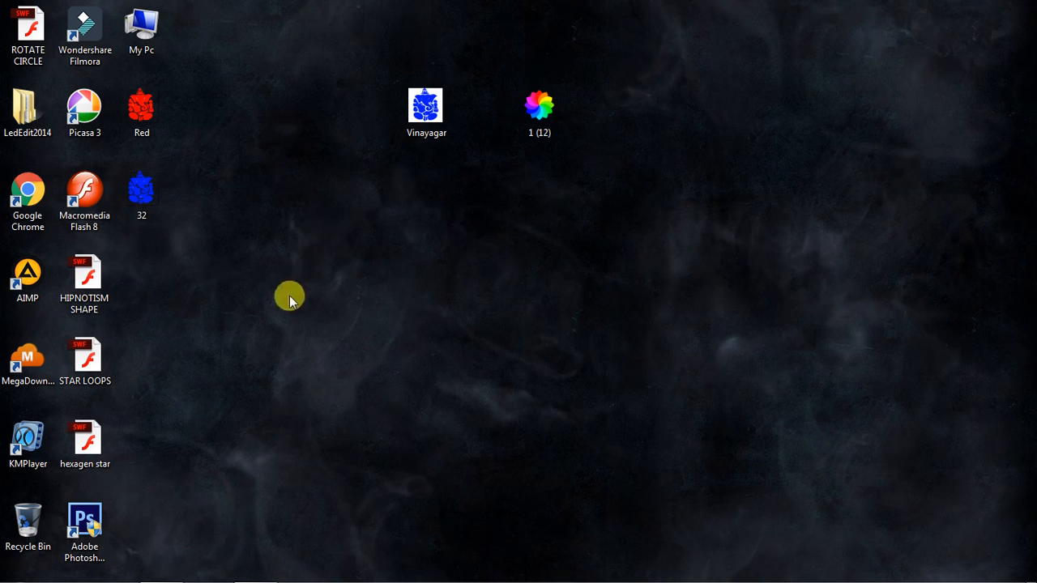
Launch Macromedia Flash 8 and create a new Flash document
double_click(84, 197)
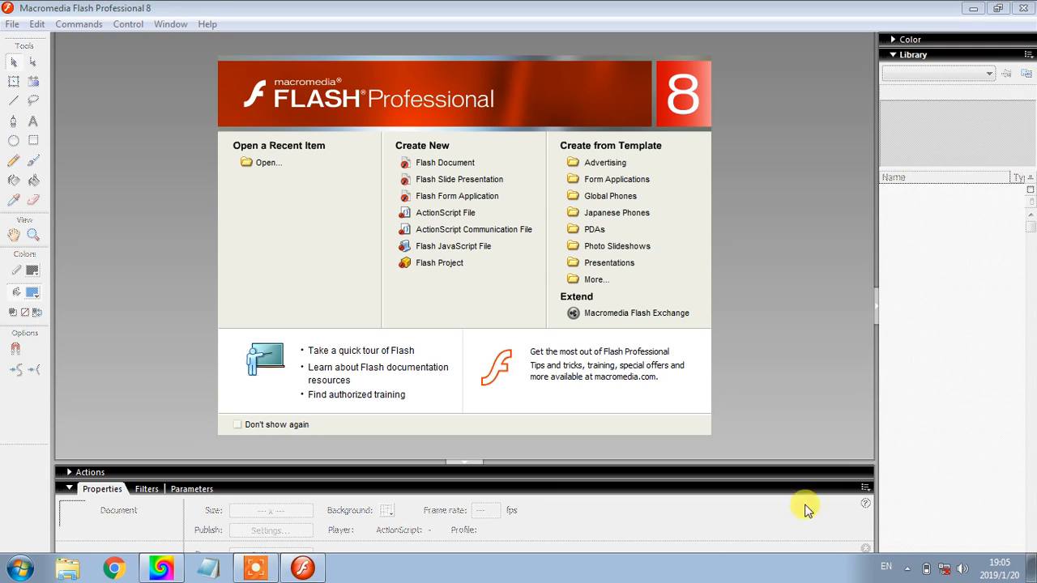
click(440, 167)
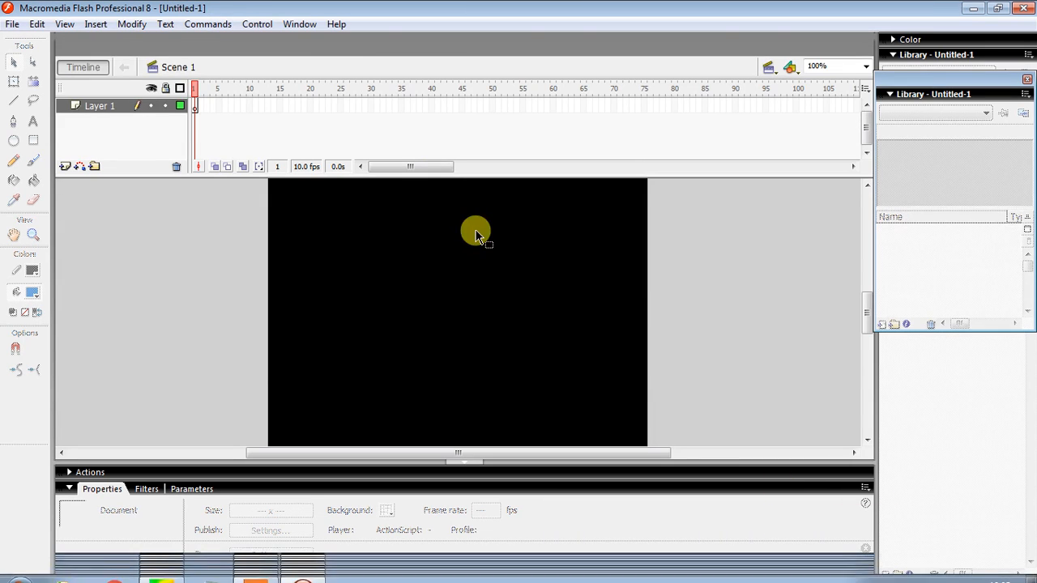
click(68, 24)
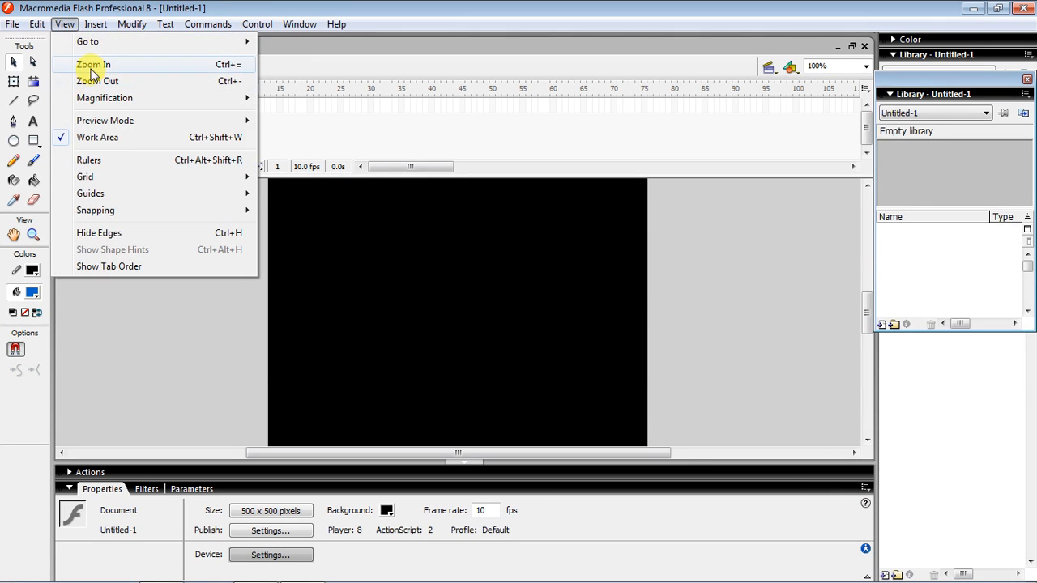
click(89, 81)
Import the flower image 1 (12) onto the stage
click(12, 23)
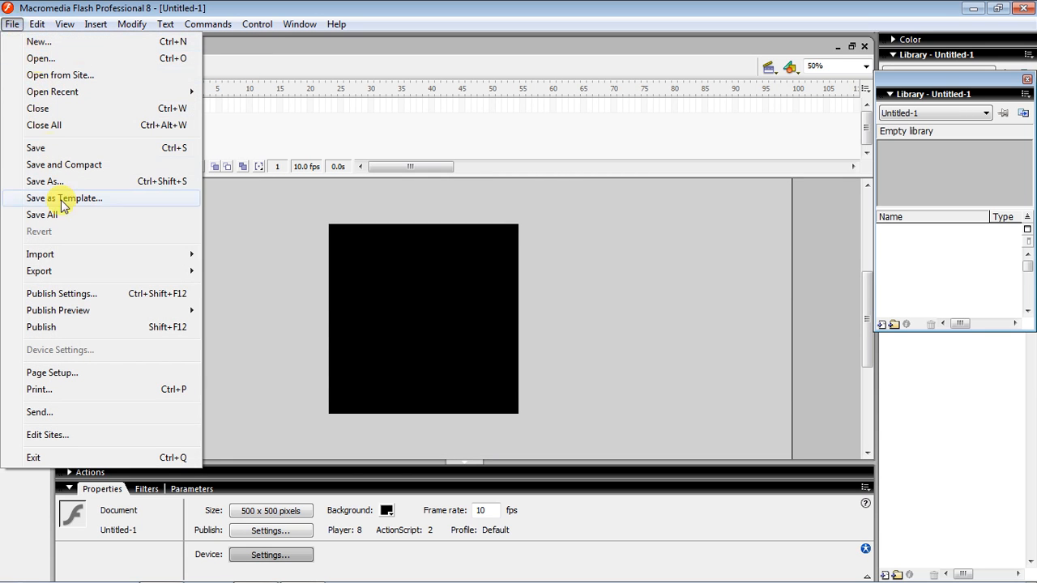
click(66, 255)
click(267, 254)
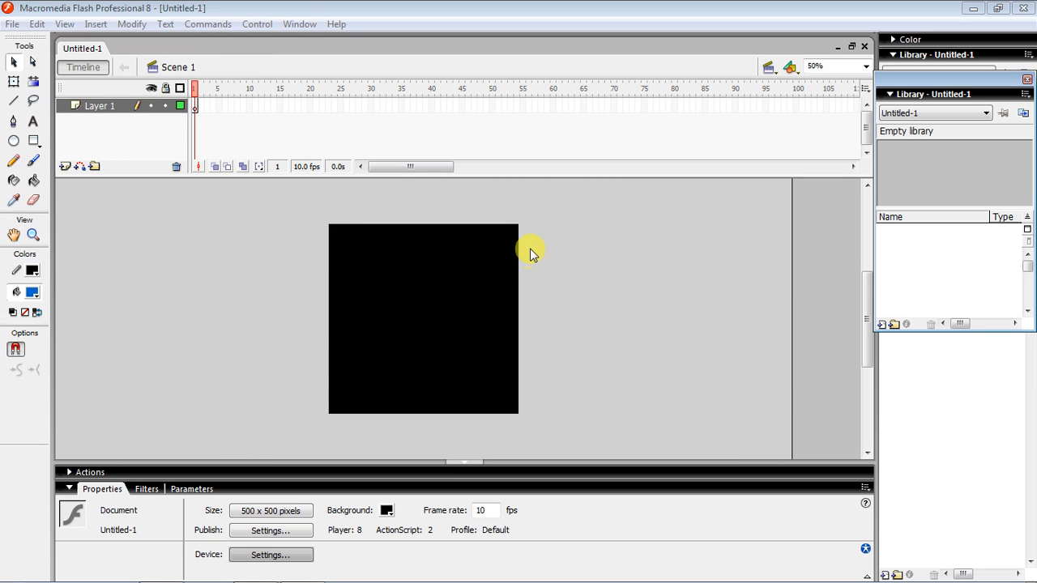
drag(774, 243, 775, 279)
double_click(492, 290)
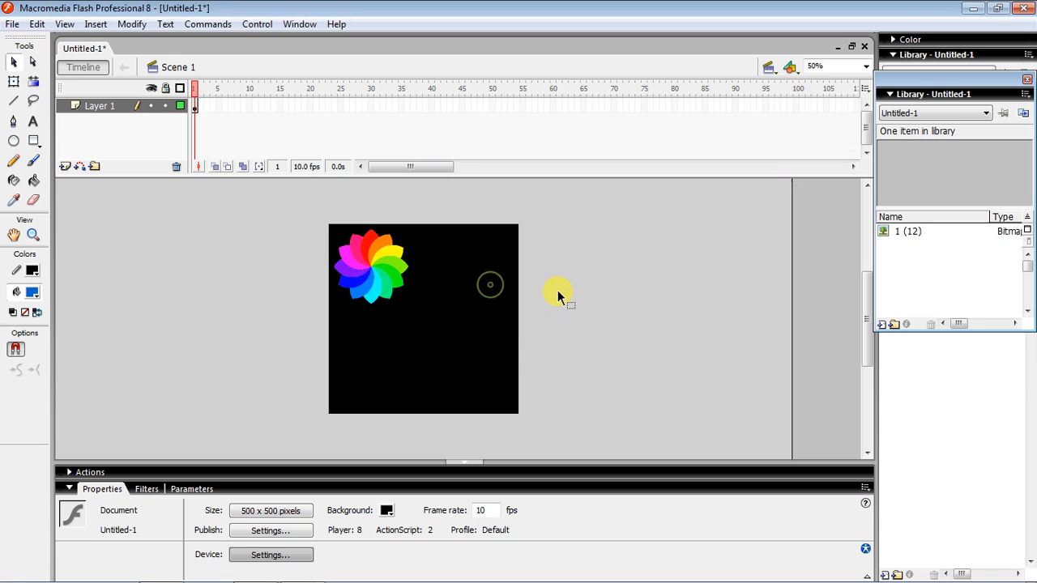
Enlarge the flower bitmap with Free Transform to about 501 x 505 pixels and center it so it covers the black stage
drag(390, 267, 400, 319)
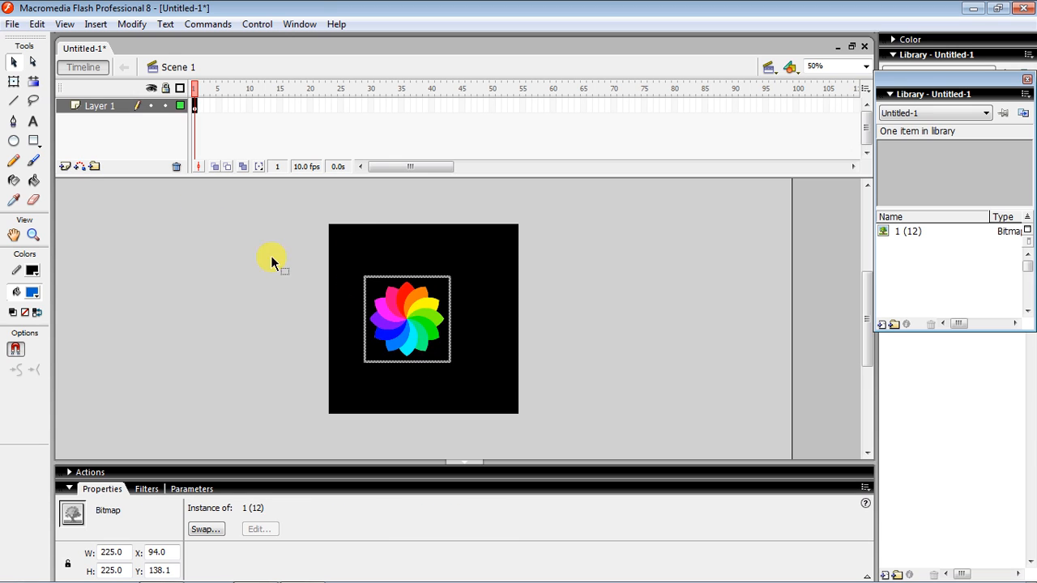
click(13, 81)
drag(449, 277, 472, 287)
drag(512, 240, 512, 226)
drag(498, 280, 494, 283)
drag(510, 321, 478, 321)
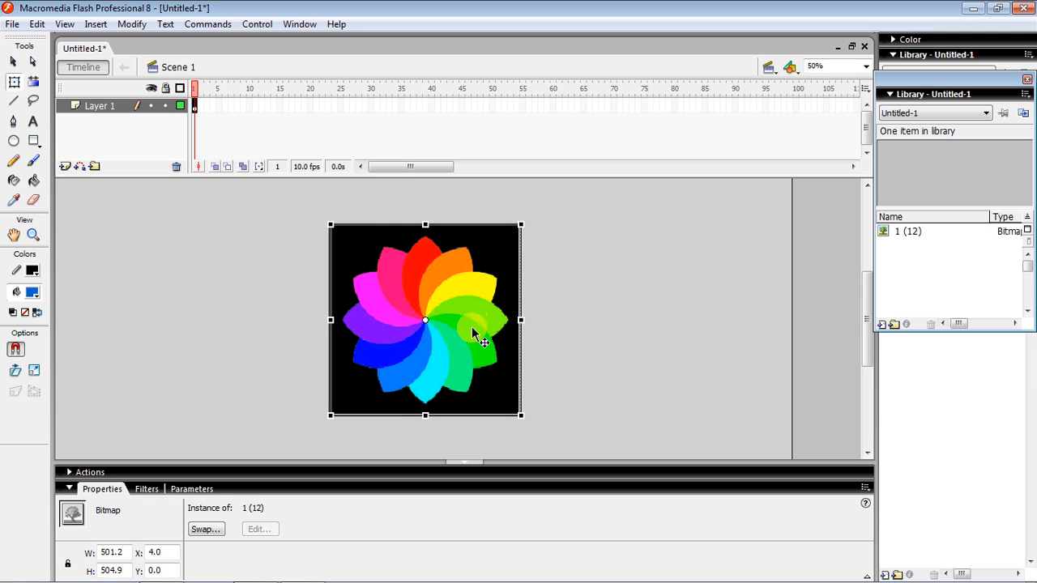
drag(471, 331, 459, 316)
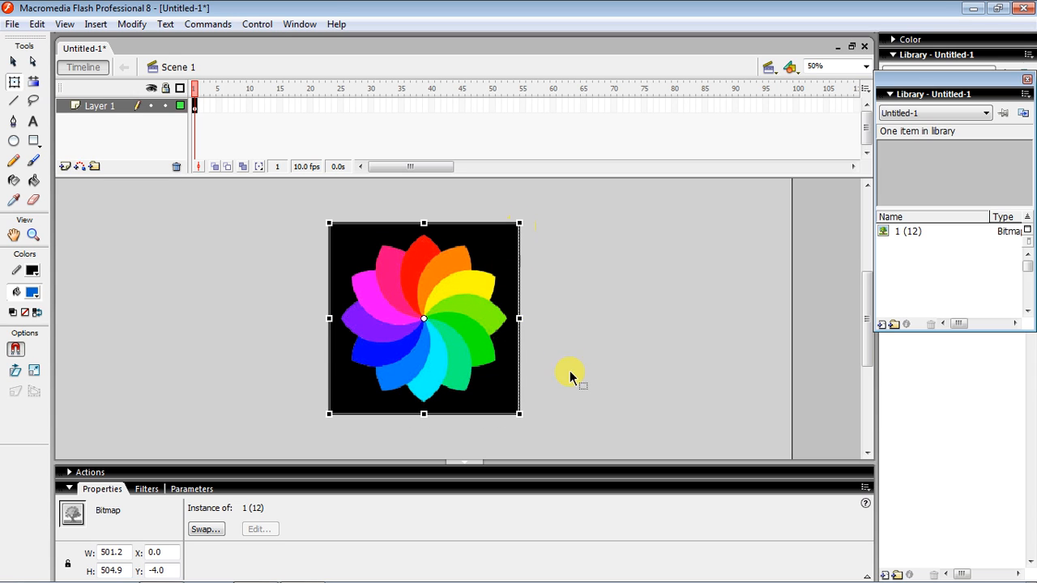
click(570, 256)
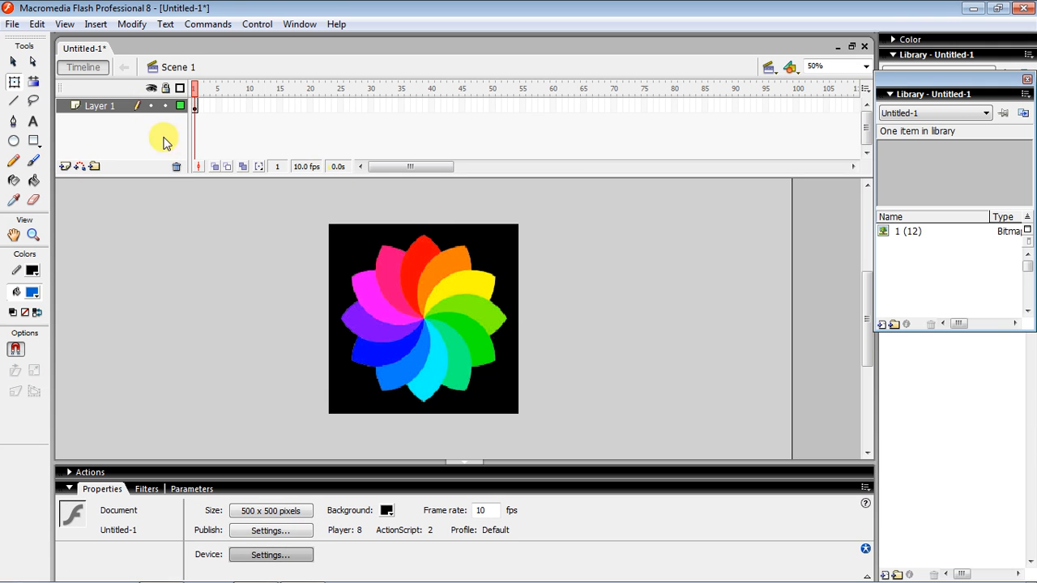
Create a motion tween on frame 1 of Layer 1 and set its rotation to CW, 1 time
click(195, 106)
right_click(194, 107)
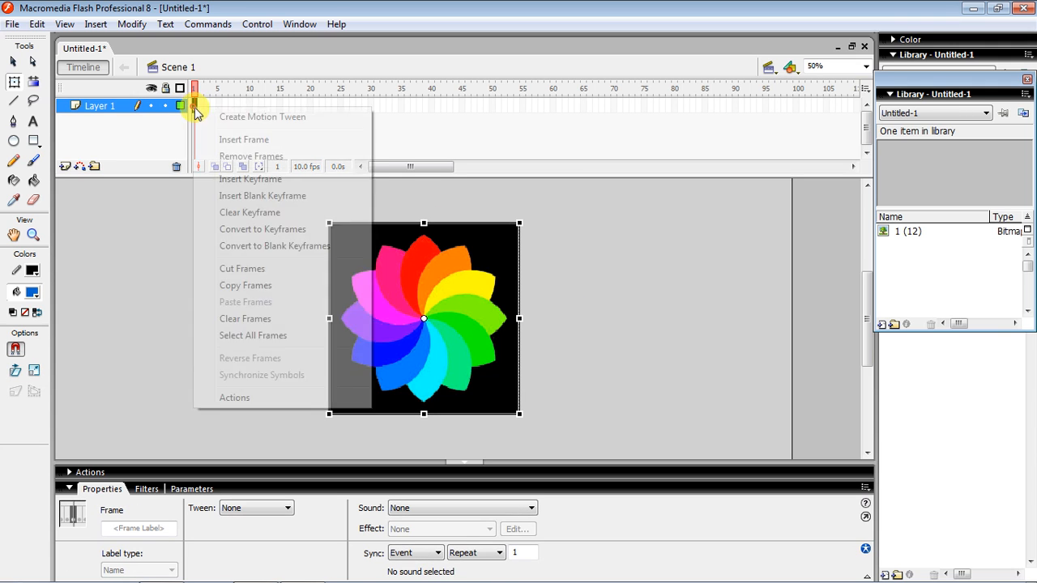
click(249, 119)
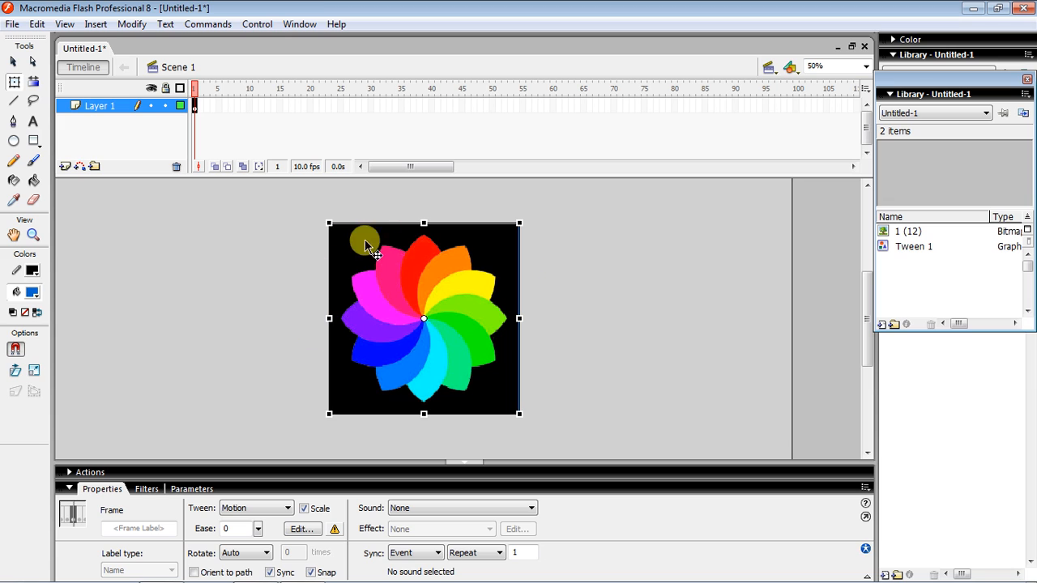
click(264, 557)
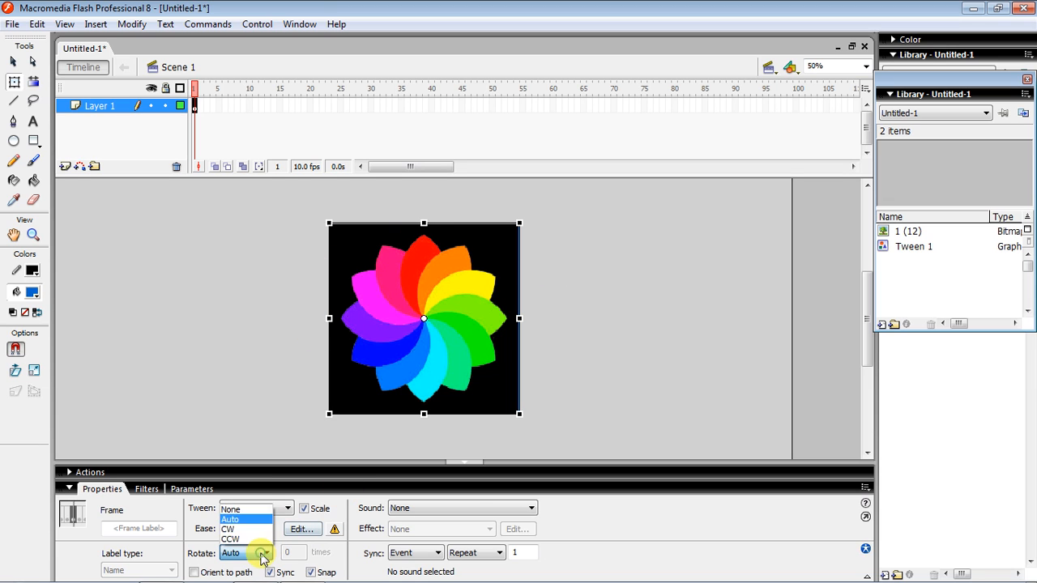
click(252, 528)
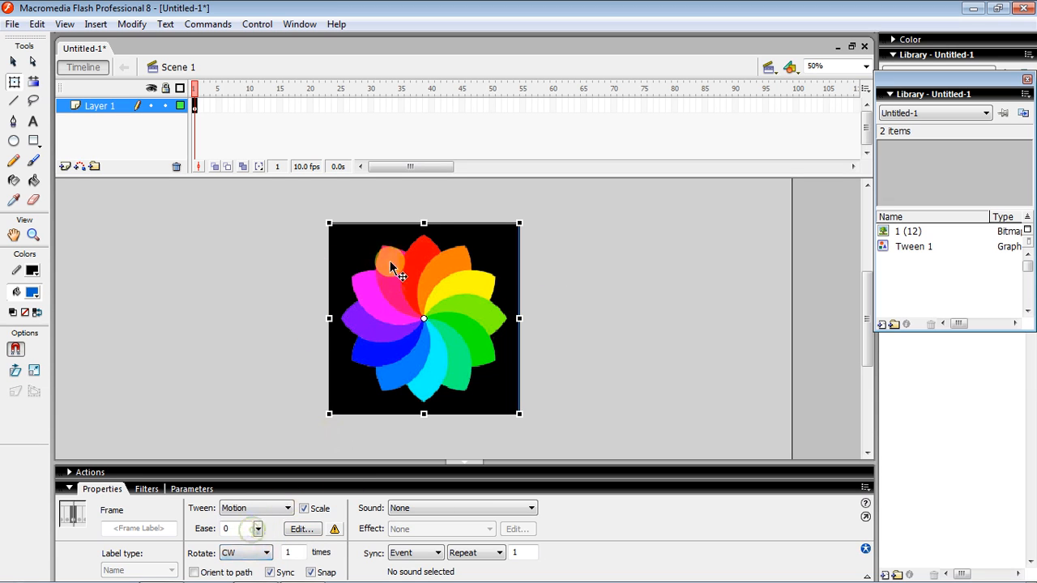
Insert a frame at frame 30 and nudge the flower there to about X 2, Y -8 to form a keyframe
right_click(370, 109)
click(382, 139)
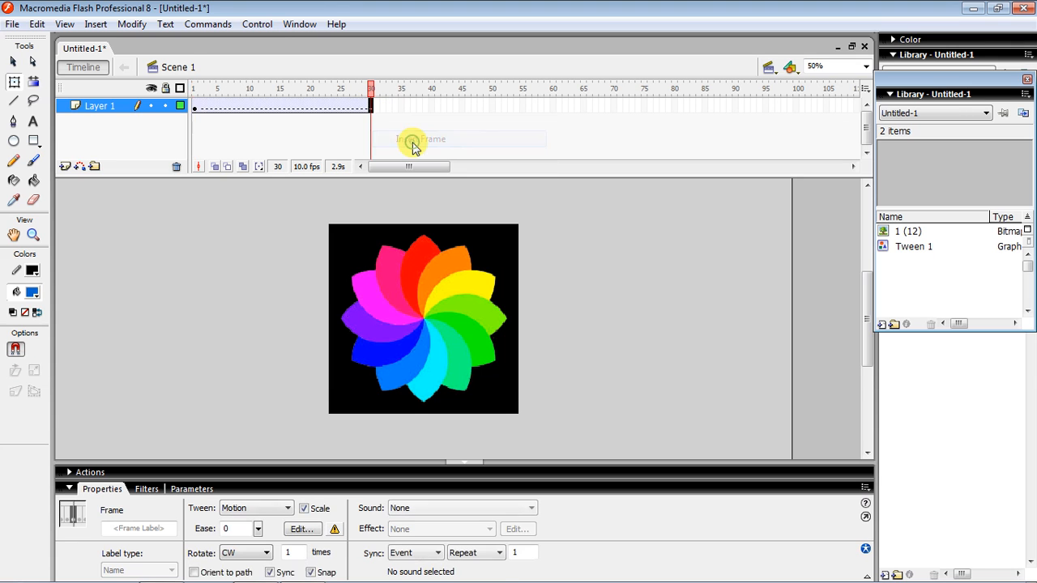
drag(457, 314, 460, 314)
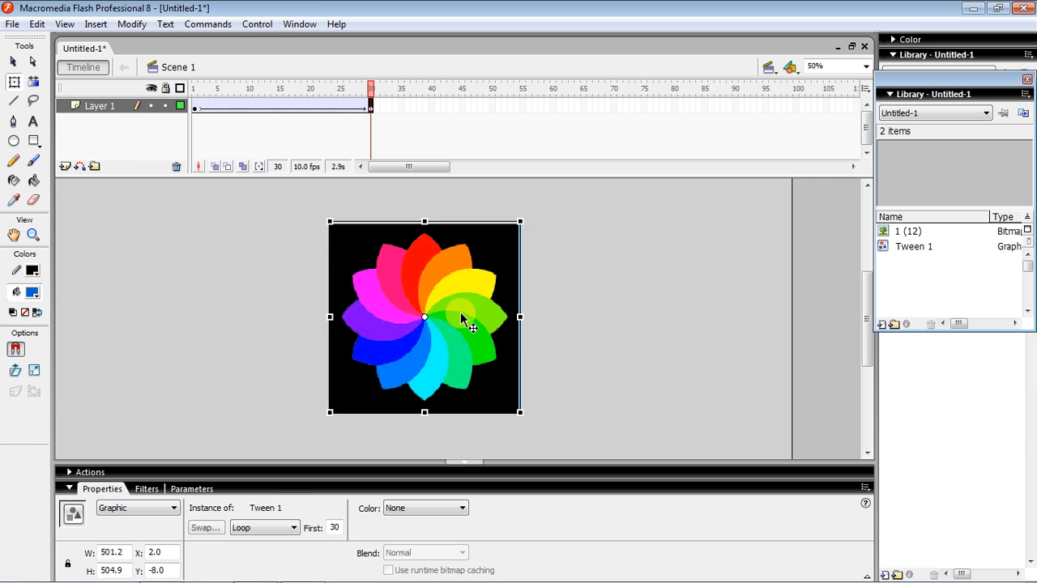
Set the tween rotation of the frame 30 keyframe to CW, 1 time
drag(369, 96, 375, 123)
click(371, 108)
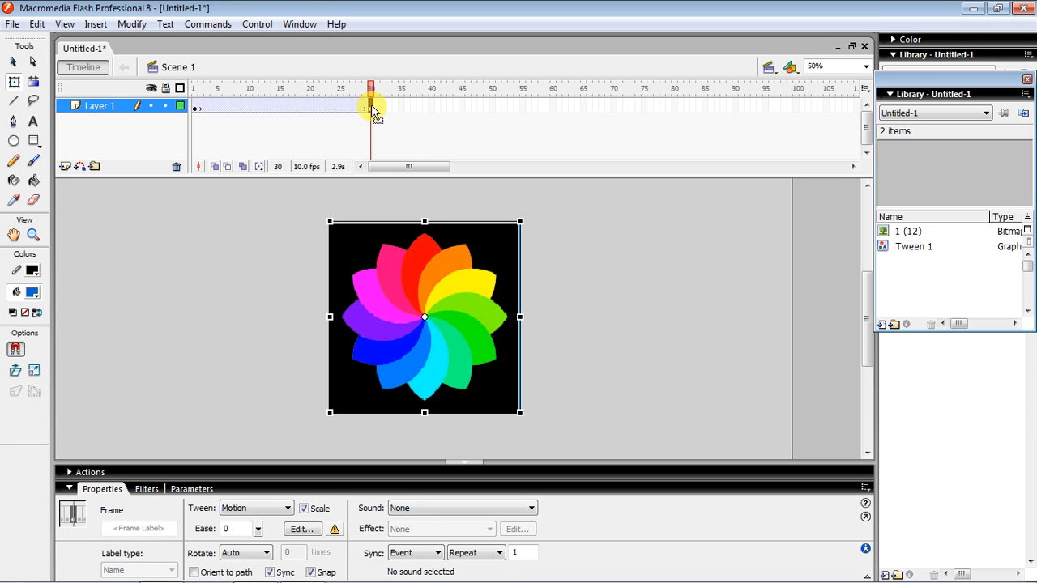
click(267, 552)
click(243, 526)
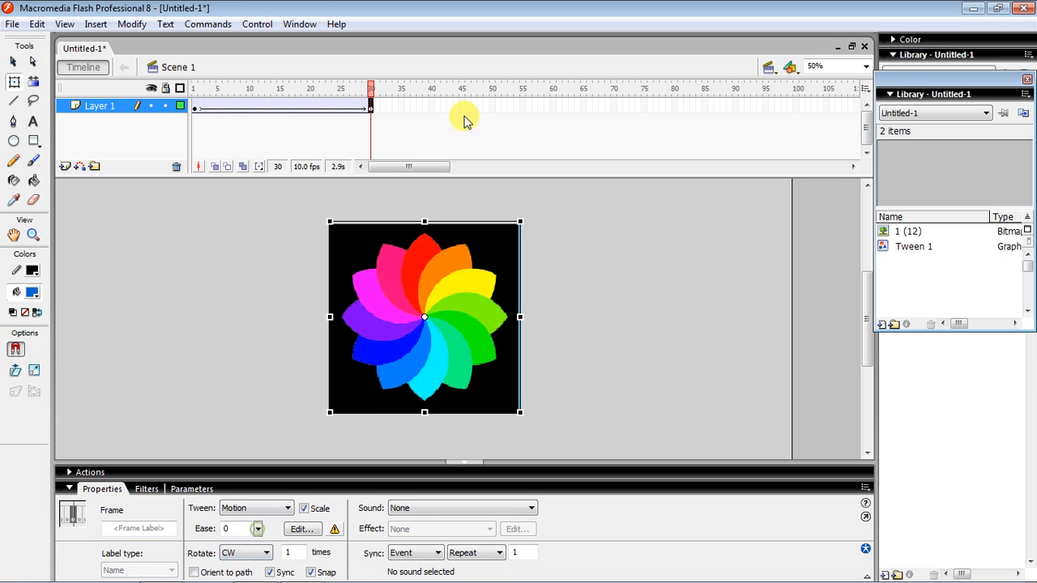
Insert a frame at frame 60 and nudge the flower there to about X -4, Y -2 to form a keyframe
right_click(553, 108)
click(554, 141)
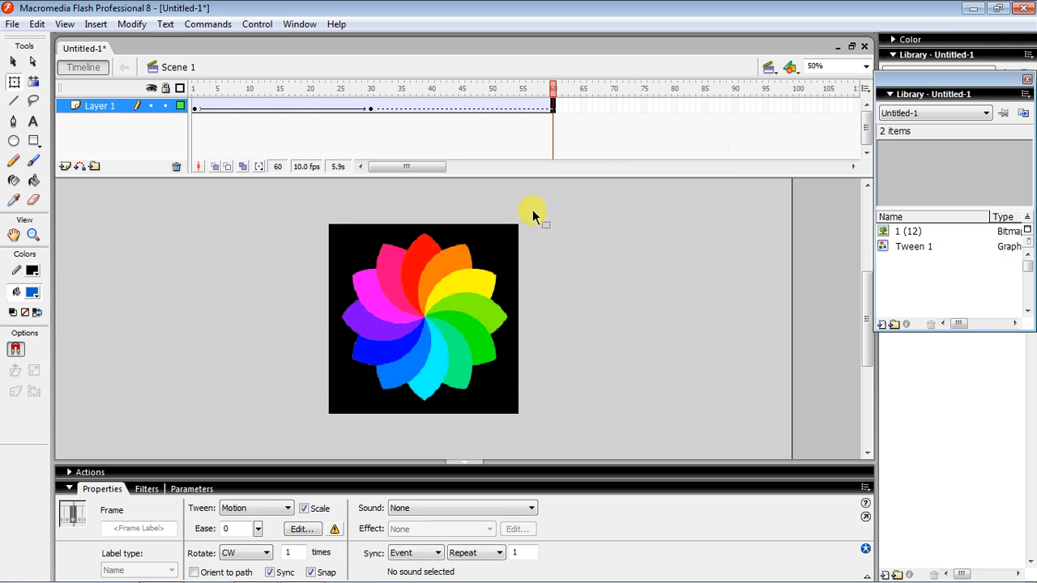
click(463, 324)
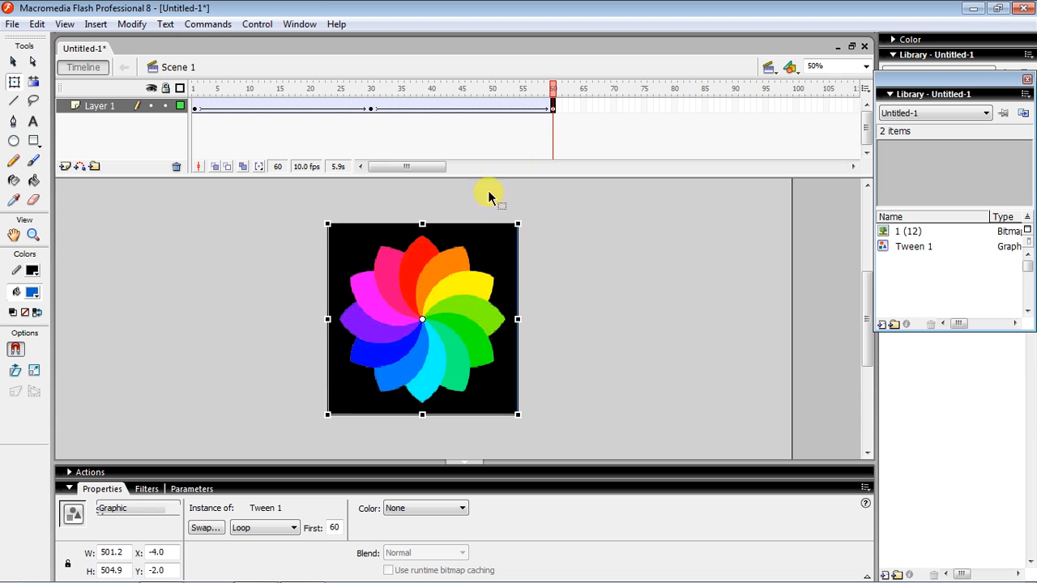
drag(555, 94, 551, 168)
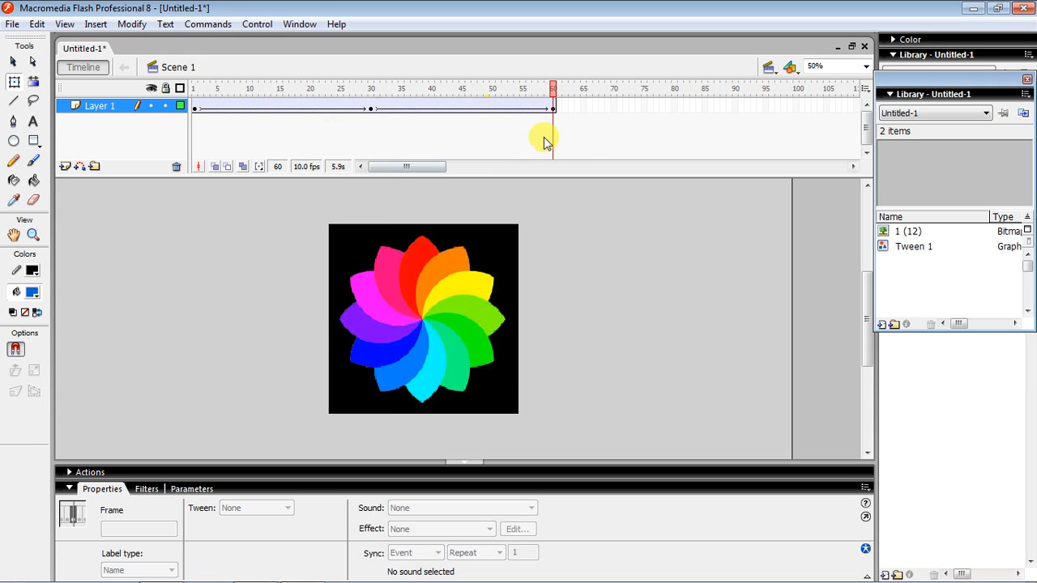
Export the animation to the desktop as a Flash Movie (*.swf) named FLOWER B, keeping the default Flash Player export settings
click(12, 26)
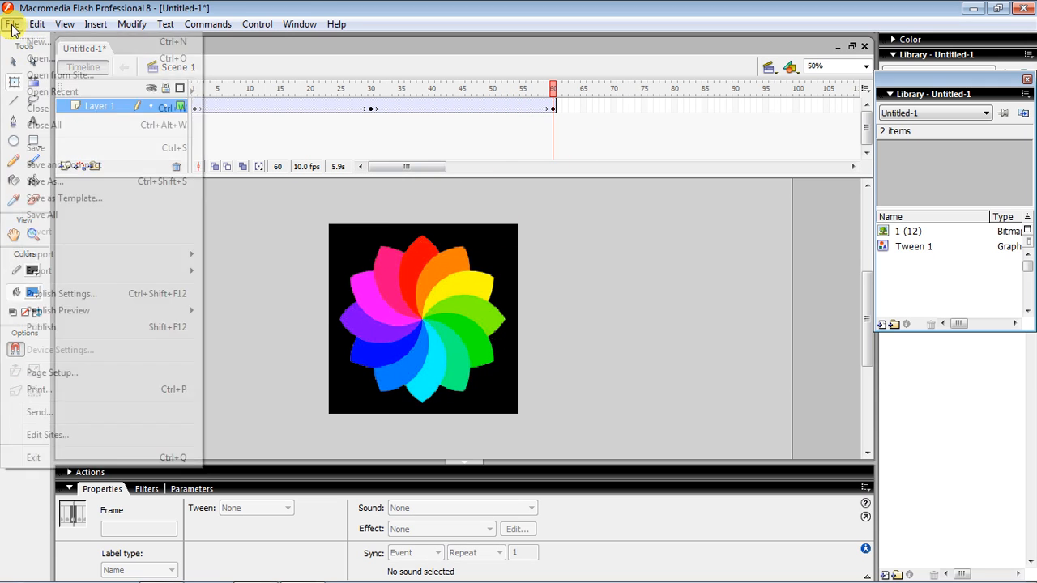
click(342, 143)
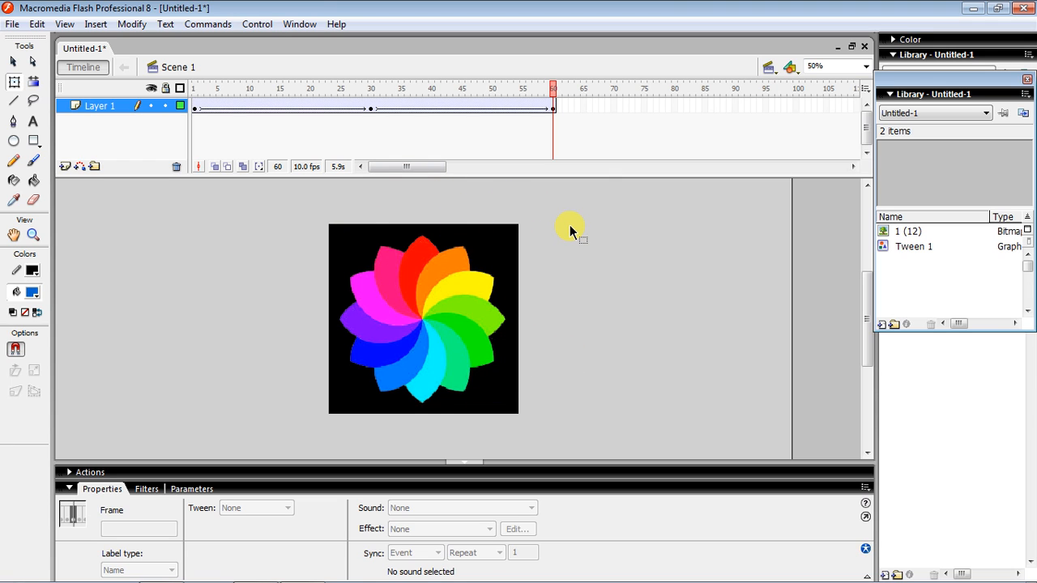
click(9, 23)
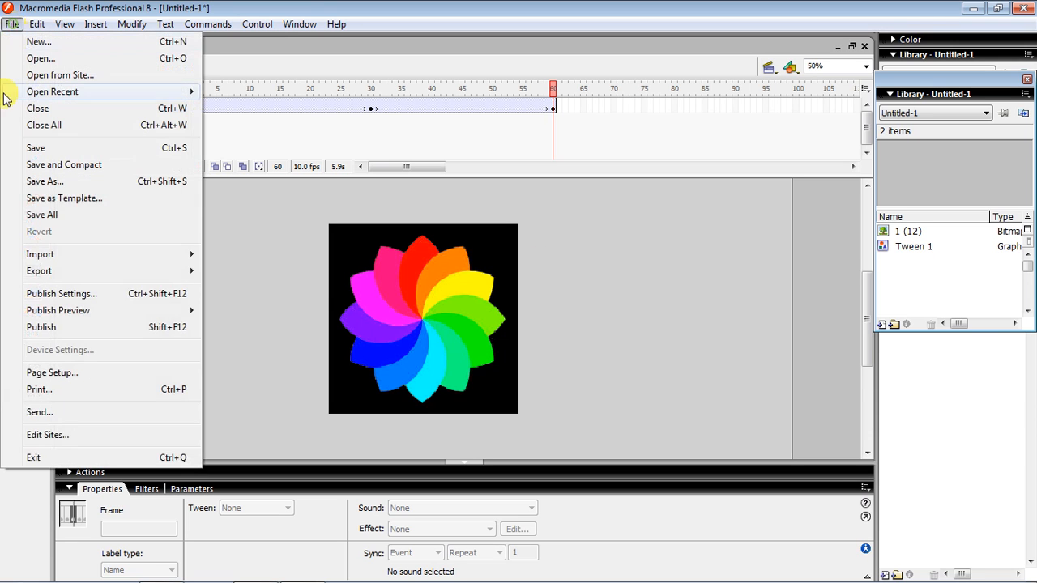
mouse_move(45, 271)
click(293, 290)
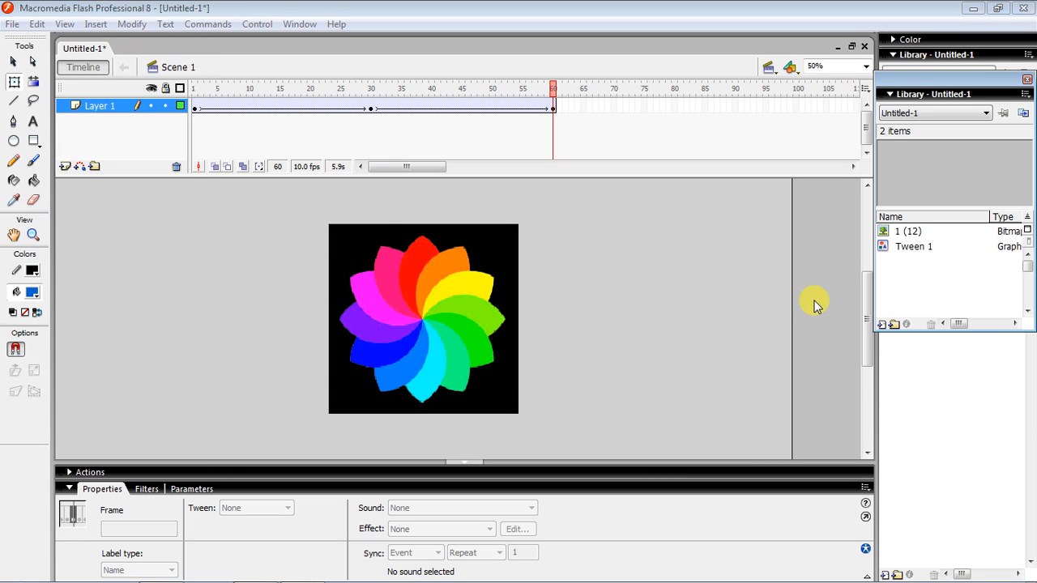
drag(777, 243, 782, 277)
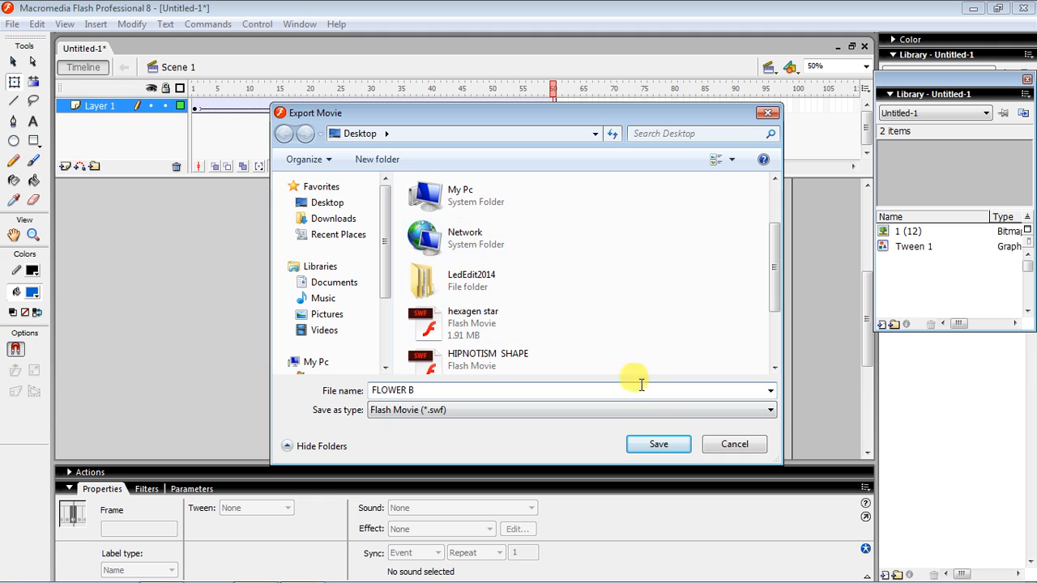
click(679, 437)
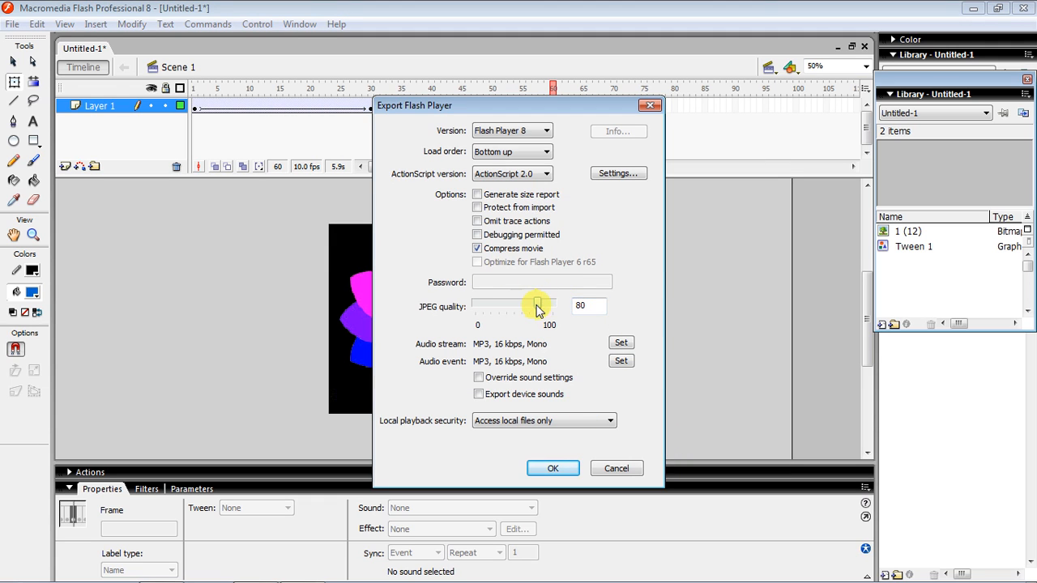
click(552, 469)
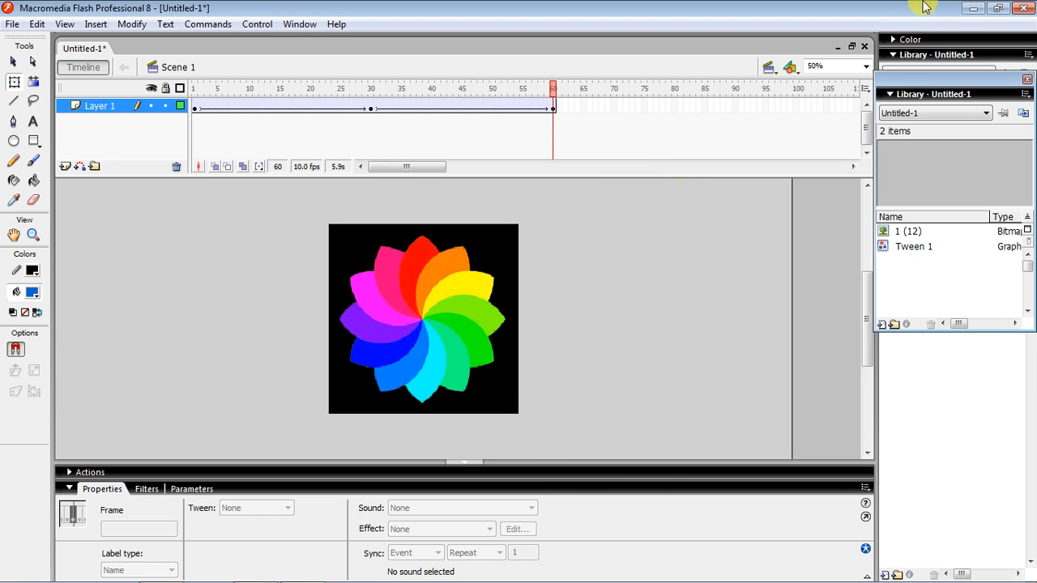
Minimize Flash to return to the desktop and move the FLOWER B file to the open area beyond the 1 (12) image
click(976, 10)
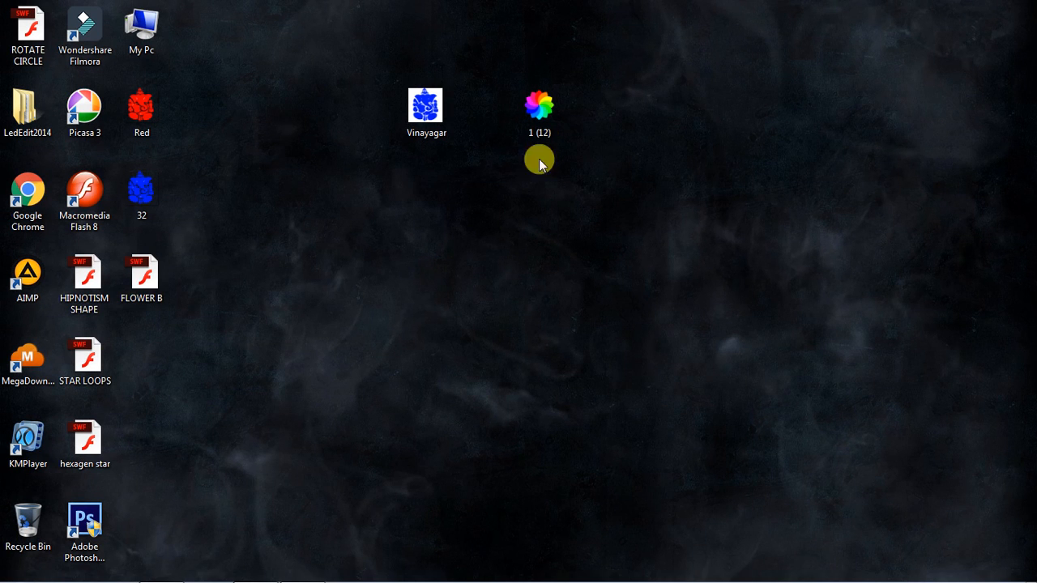
drag(158, 278, 768, 113)
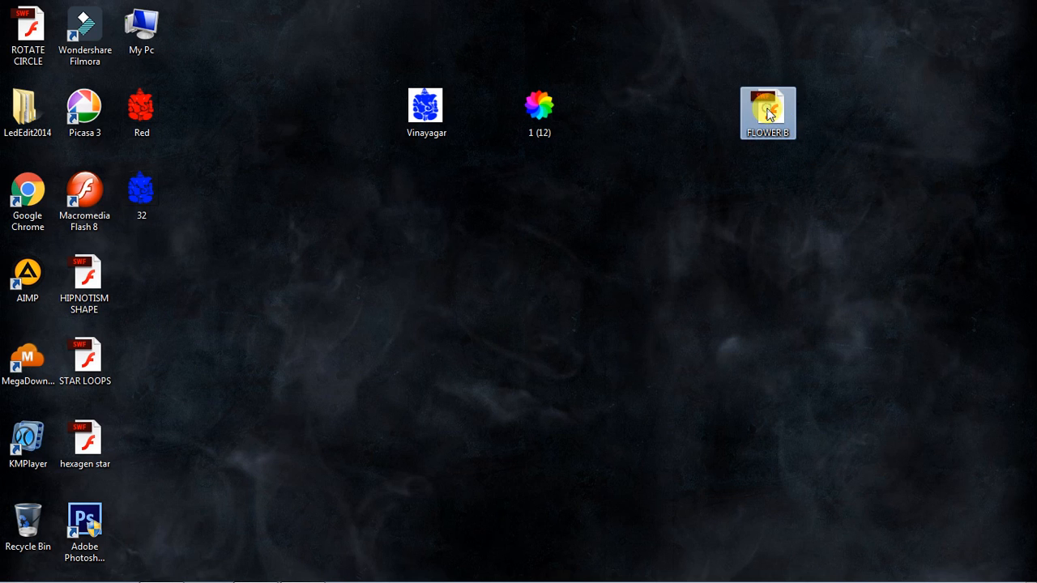
Play the FLOWER B movie from the desktop, reposition its player window to view the rotation, and close the player
double_click(768, 114)
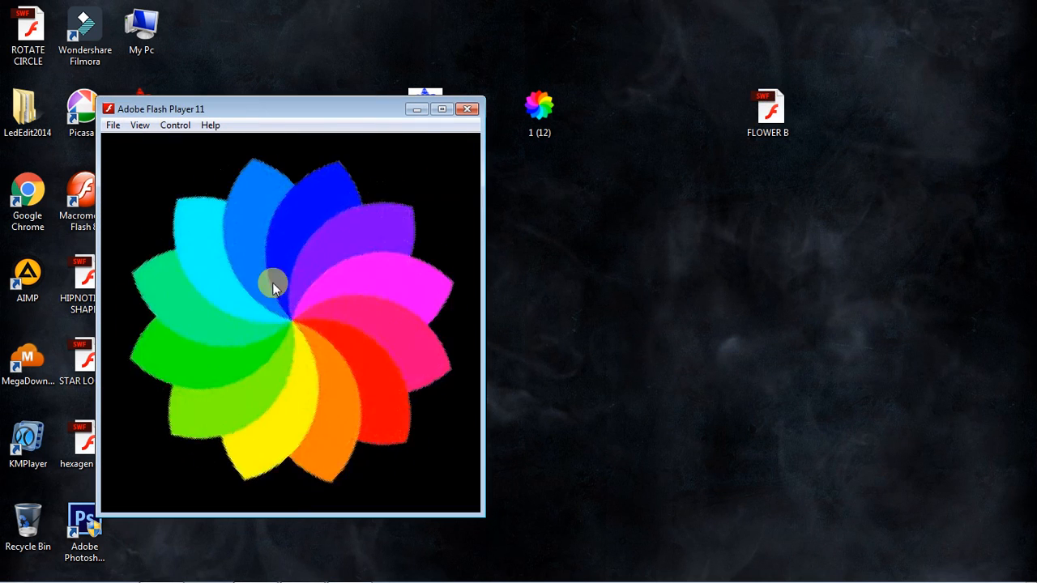
drag(232, 113, 554, 199)
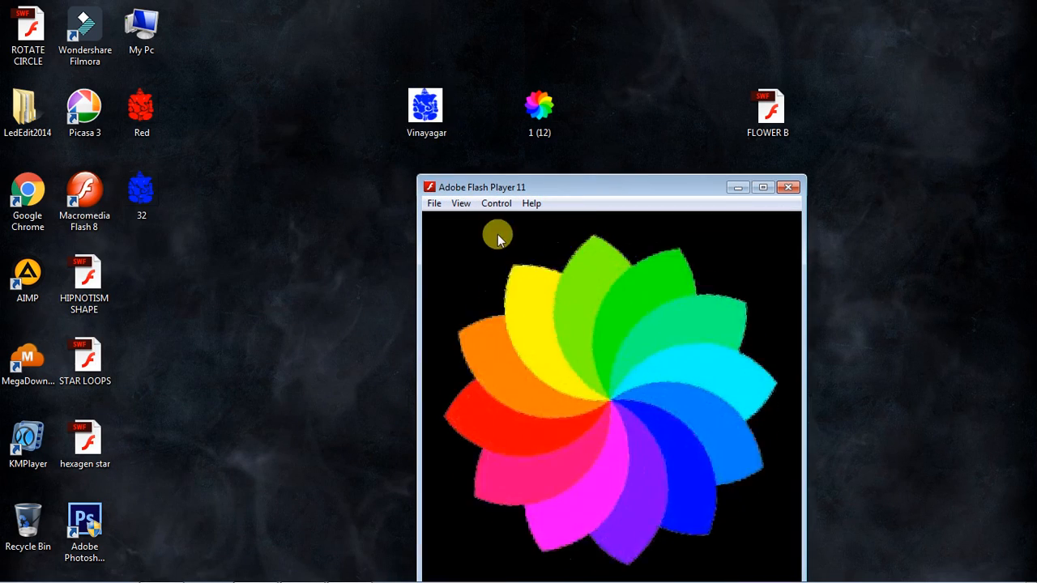
drag(519, 185, 337, 132)
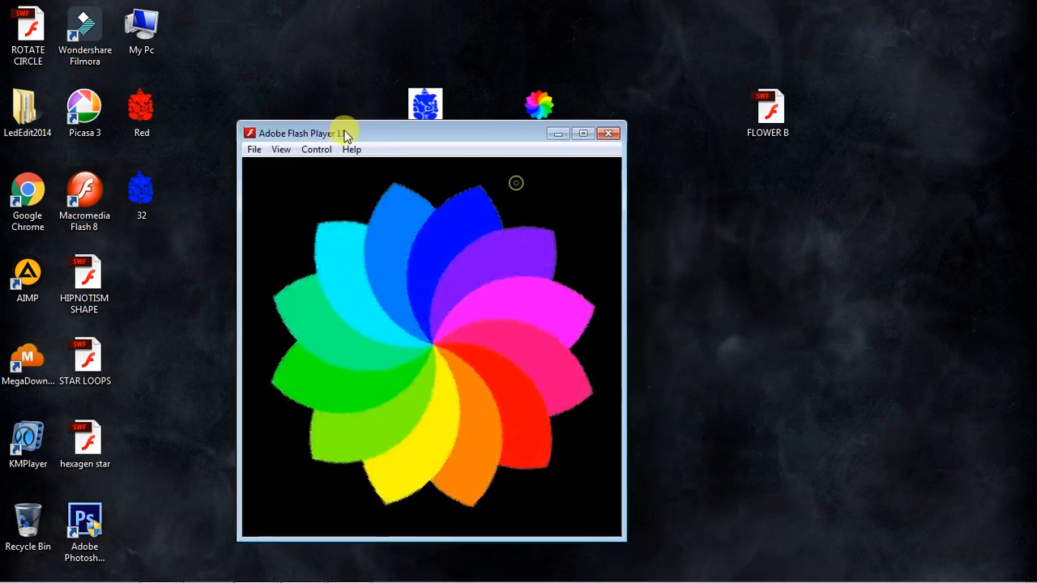
click(618, 135)
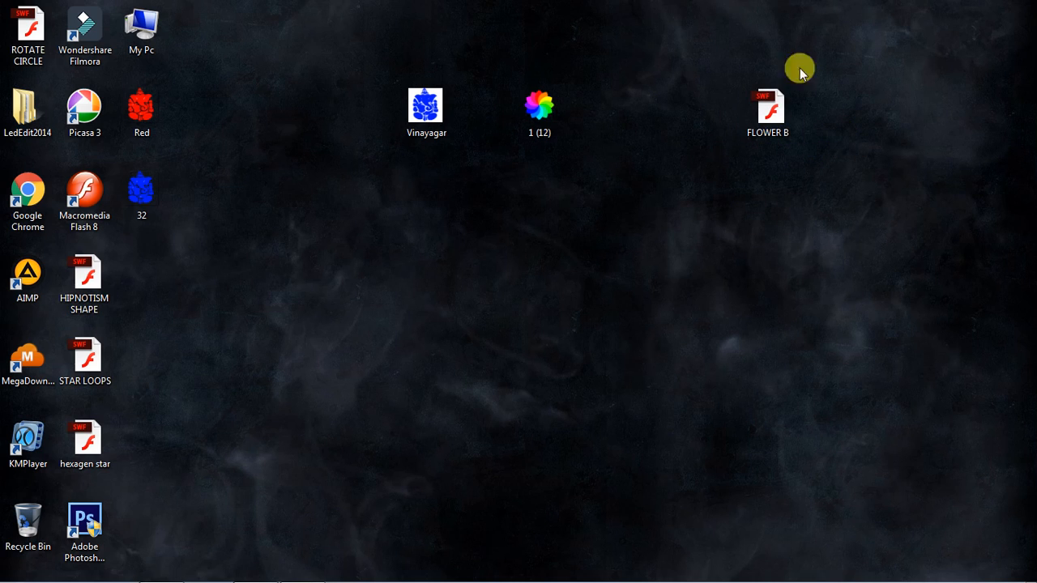
Switch back to Flash, close the Untitled-1 document without saving, and create a new Flash Document
mouse_move(356, 579)
click(303, 569)
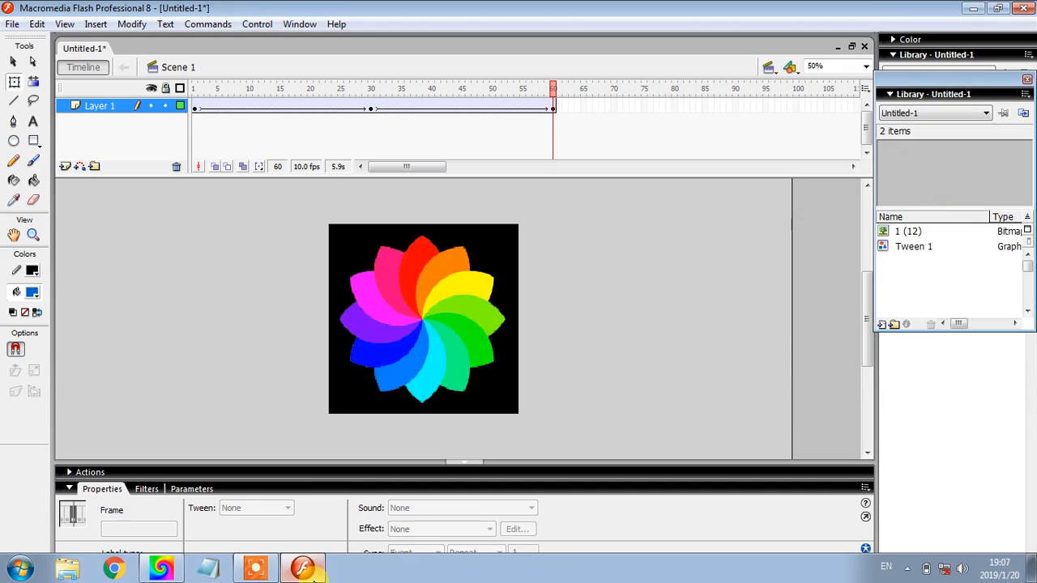
click(863, 48)
click(553, 332)
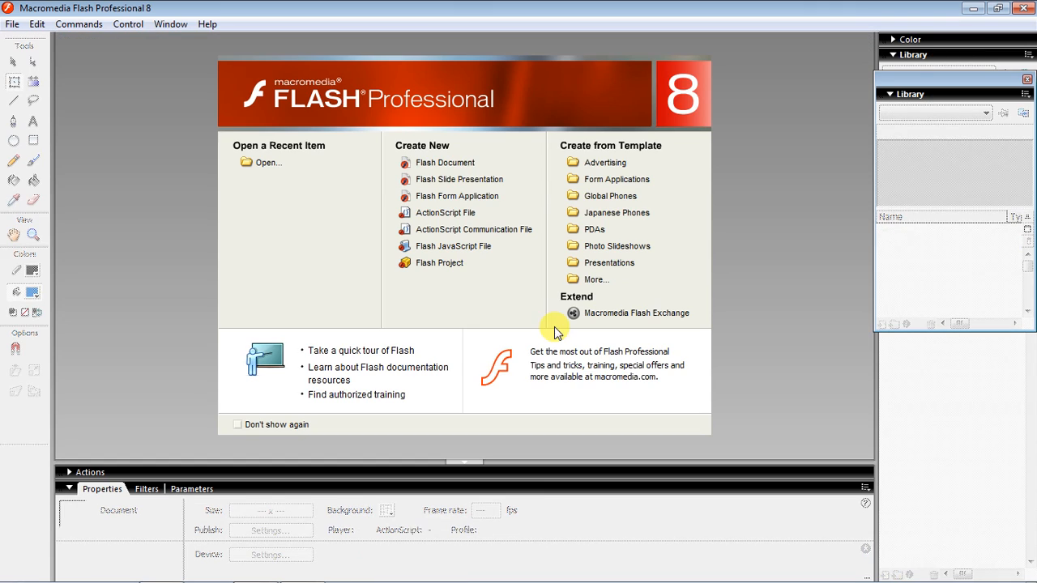
click(444, 163)
Import the FLOWER B movie from the desktop to the stage of the new document
click(70, 26)
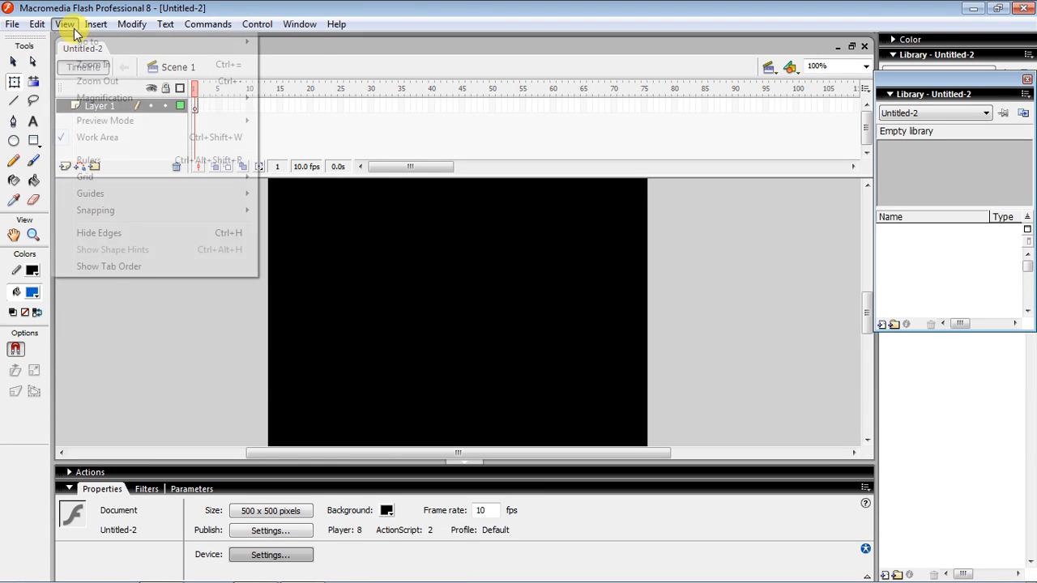
click(88, 79)
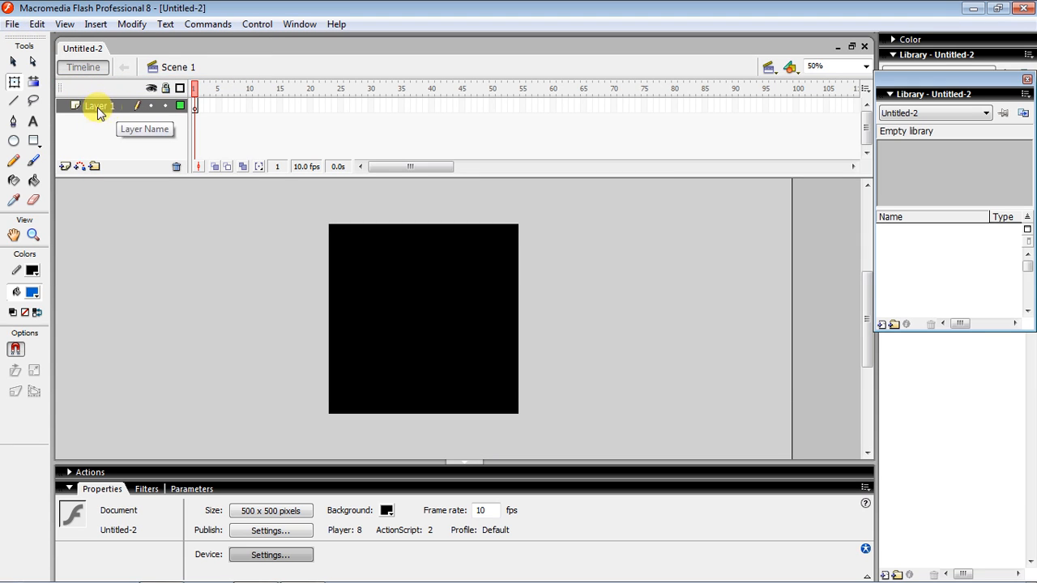
click(12, 24)
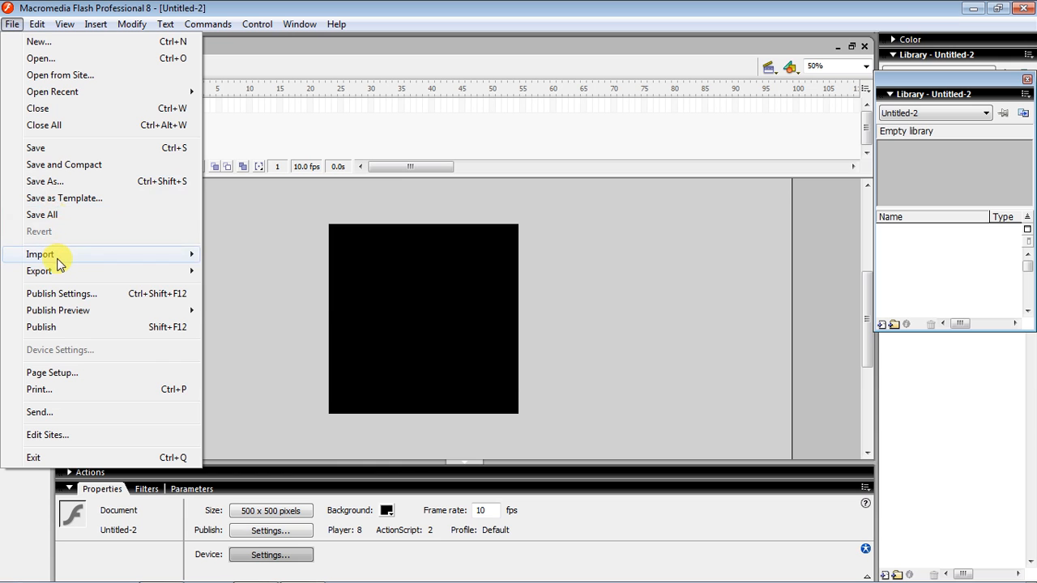
mouse_move(90, 261)
click(299, 258)
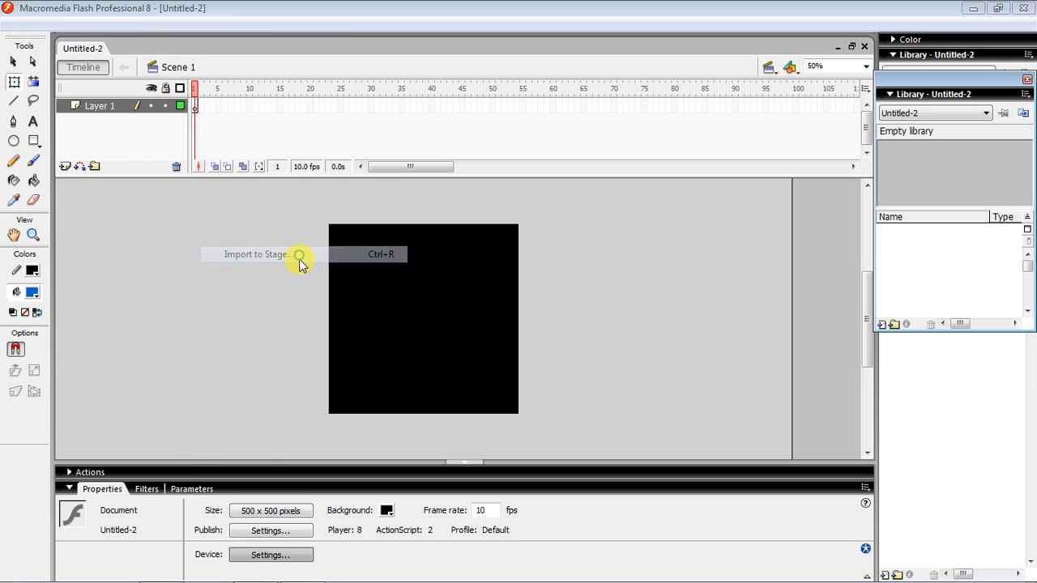
drag(776, 230, 781, 298)
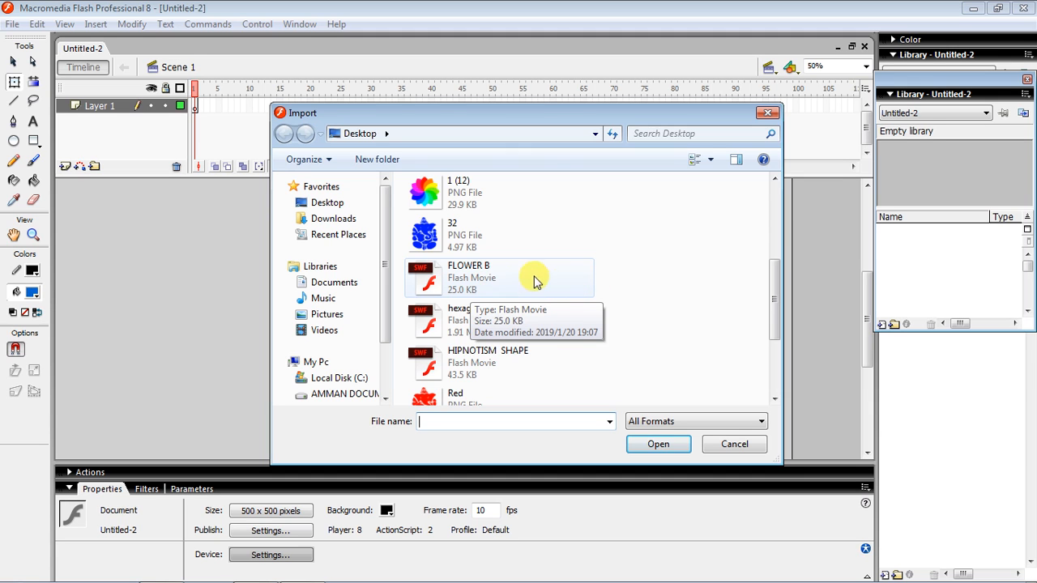
double_click(494, 282)
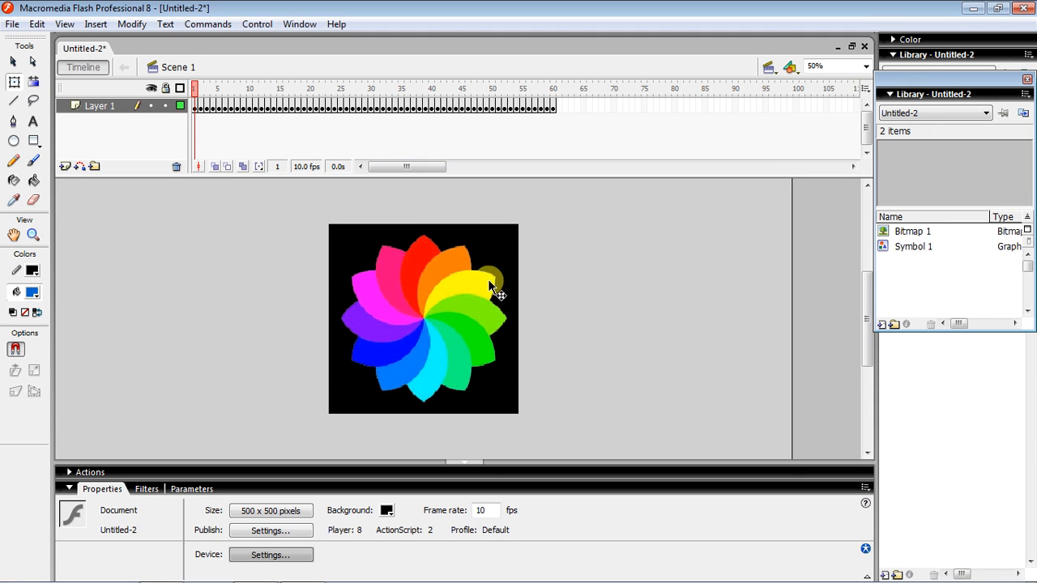
Add a new layer above Layer 1 and select it, keeping the playhead at frame 1
mouse_move(196, 89)
mouse_down()
mouse_move(556, 78)
mouse_move(222, 81)
mouse_move(194, 97)
mouse_up()
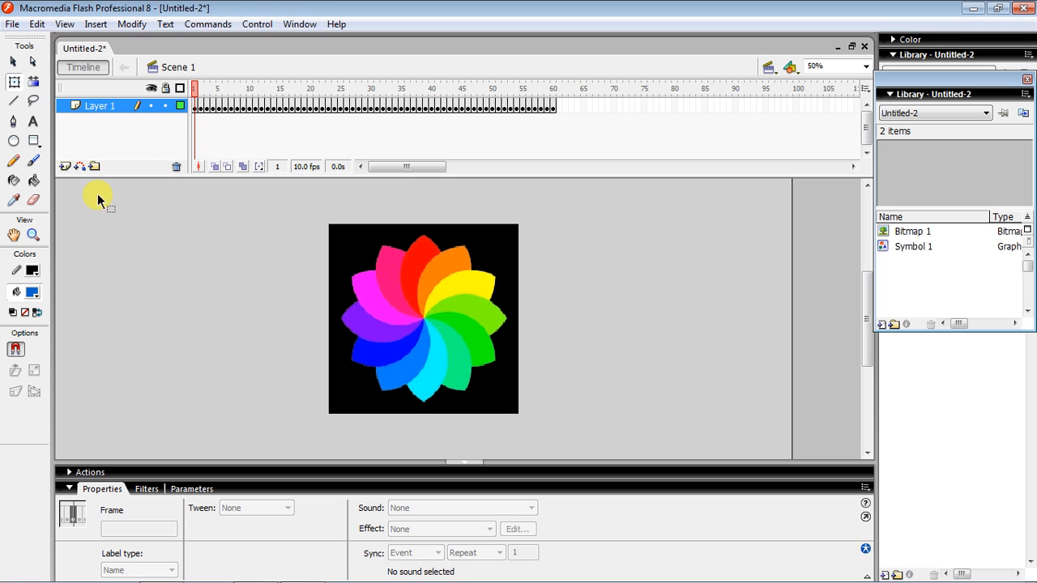
click(64, 167)
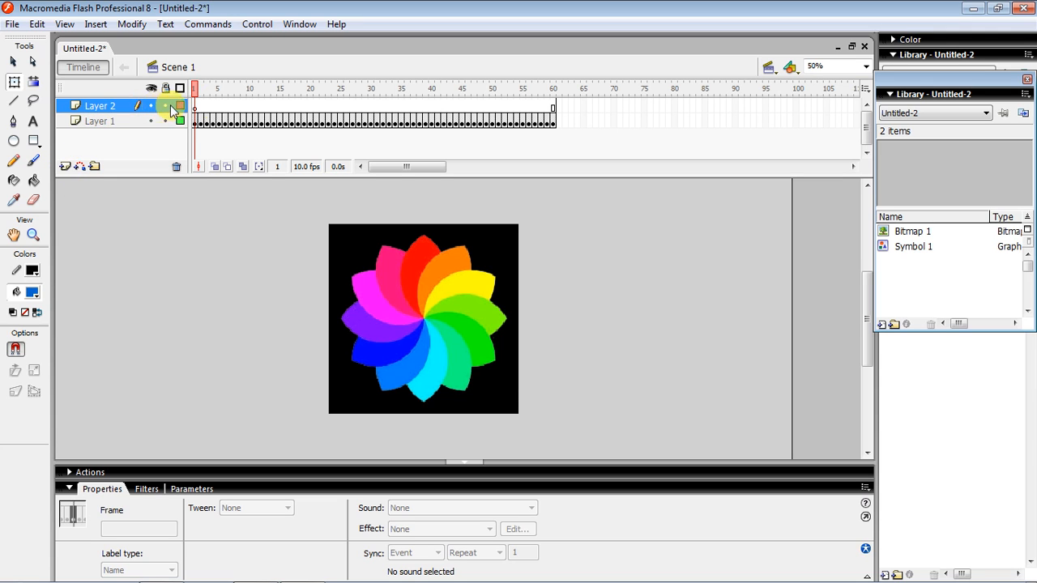
click(107, 121)
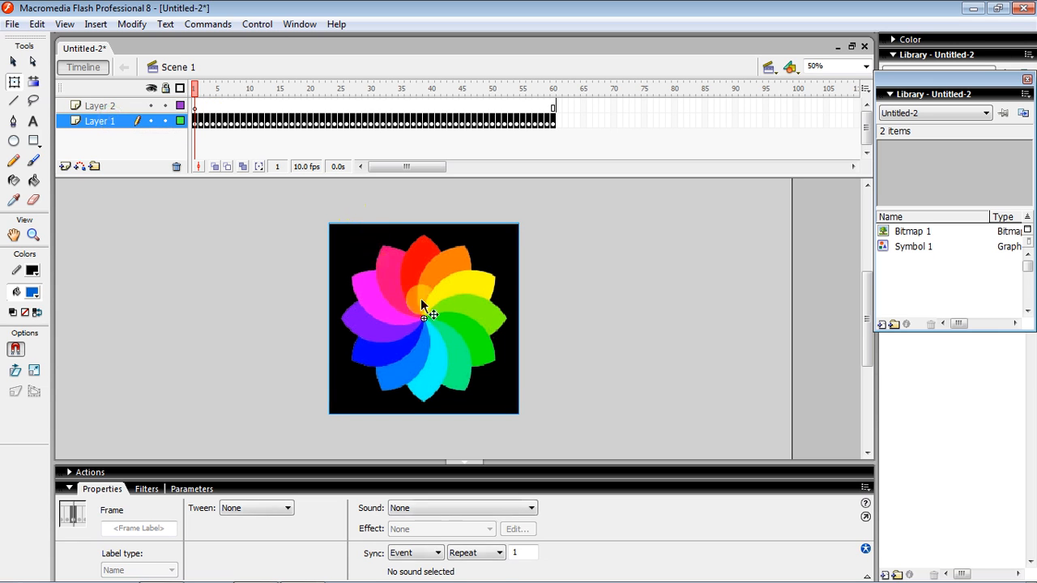
drag(196, 93, 188, 120)
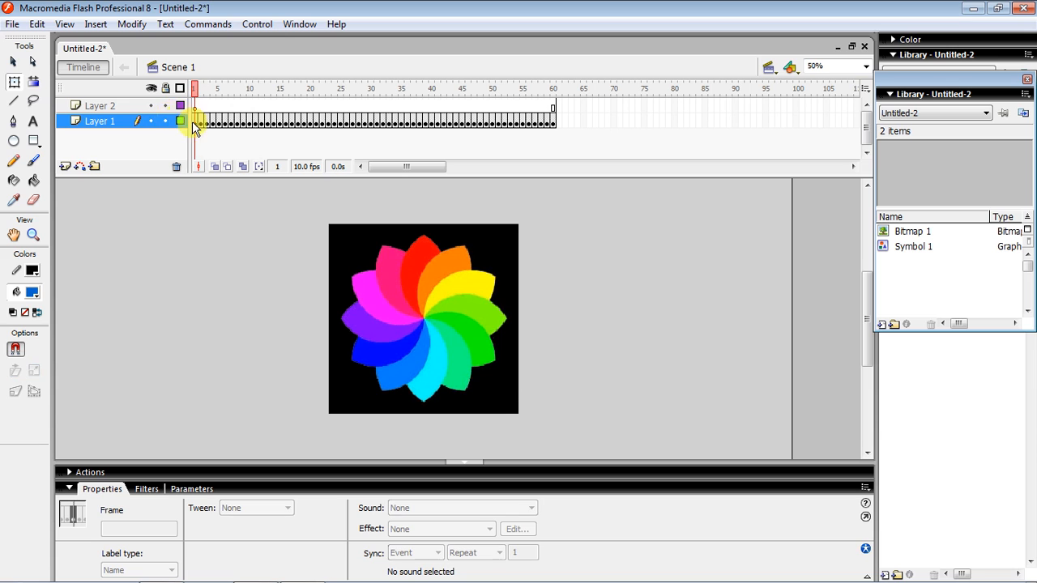
click(110, 108)
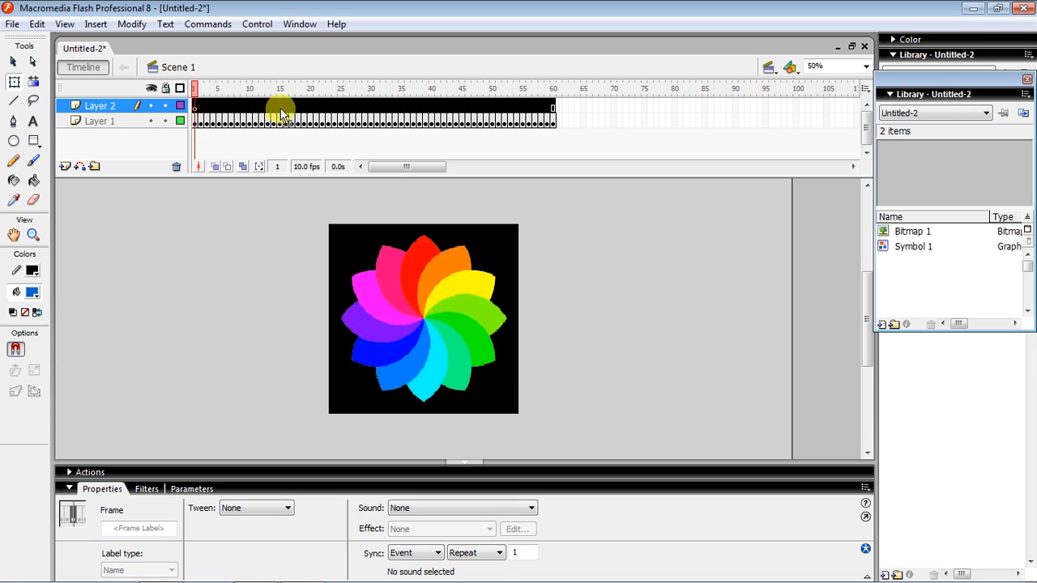
mouse_move(197, 87)
mouse_down()
mouse_move(225, 93)
mouse_move(188, 106)
mouse_up()
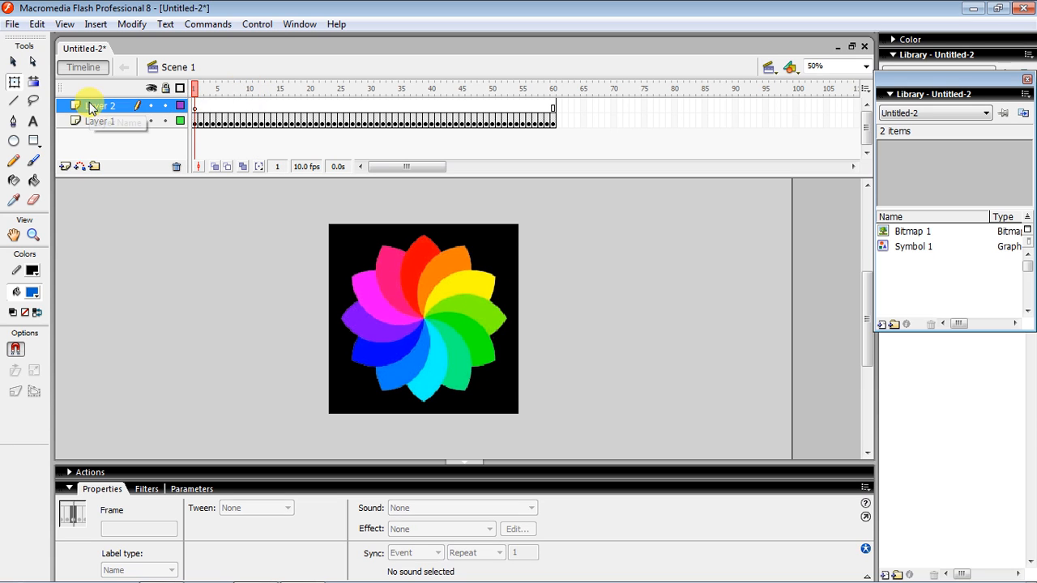
Import the Vinayagar PNG image from the desktop to the stage on Layer 2
click(91, 107)
click(11, 26)
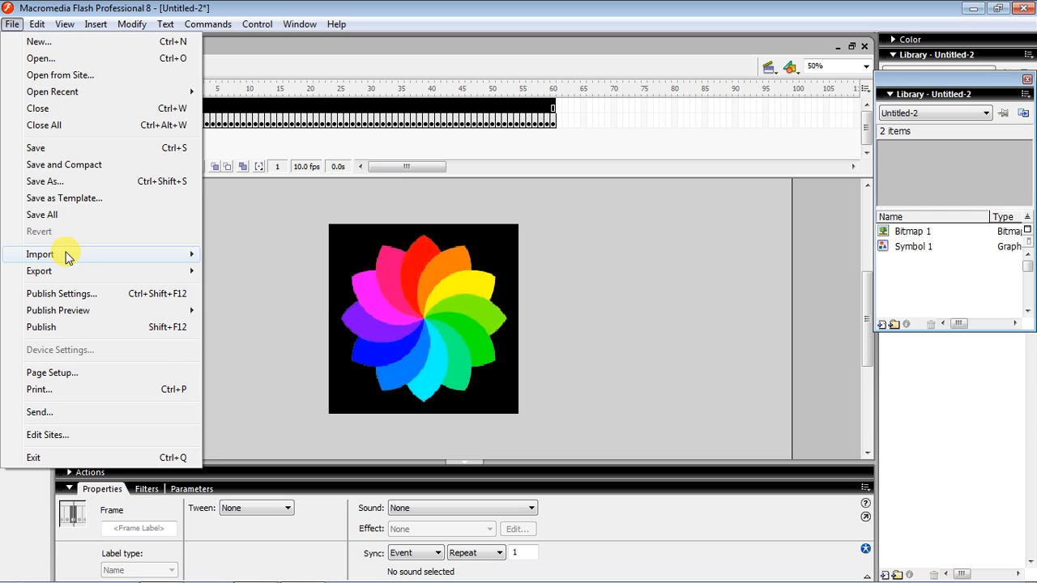
click(65, 254)
click(283, 259)
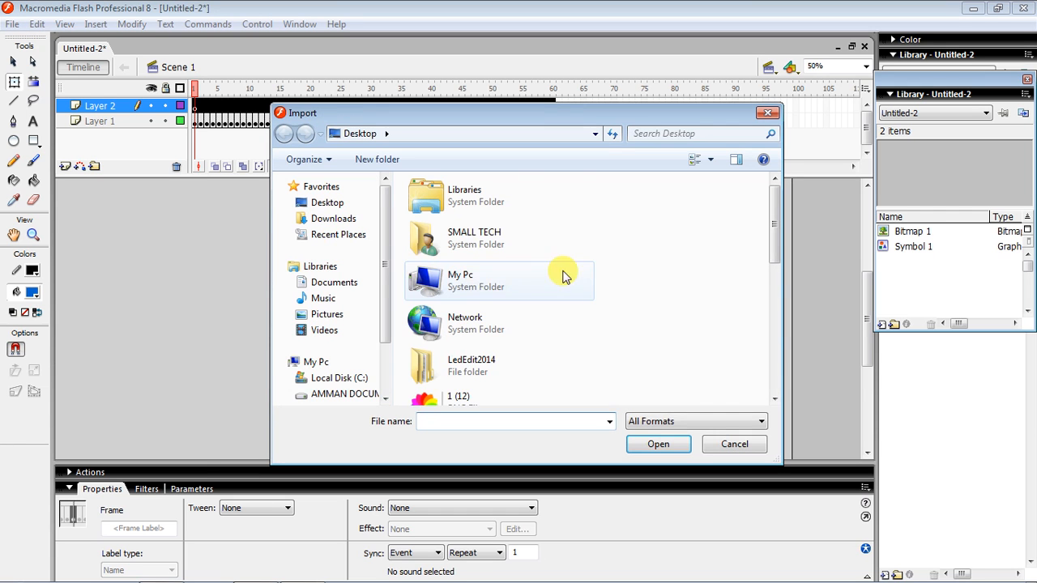
drag(772, 225, 778, 348)
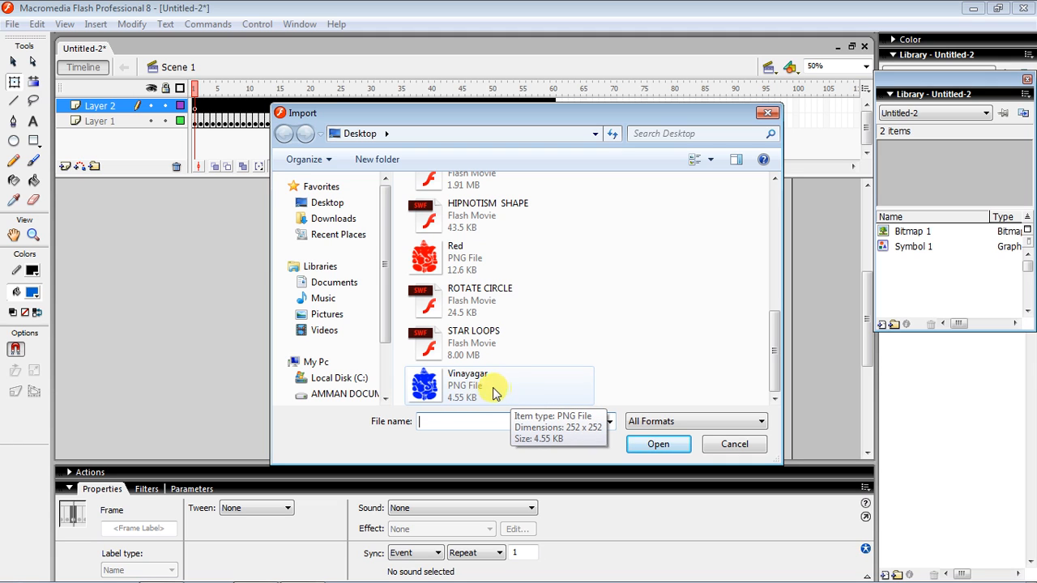
double_click(480, 385)
Move the Vinayagar image over the middle of the flower, to about X 118, Y 128
drag(402, 289, 490, 371)
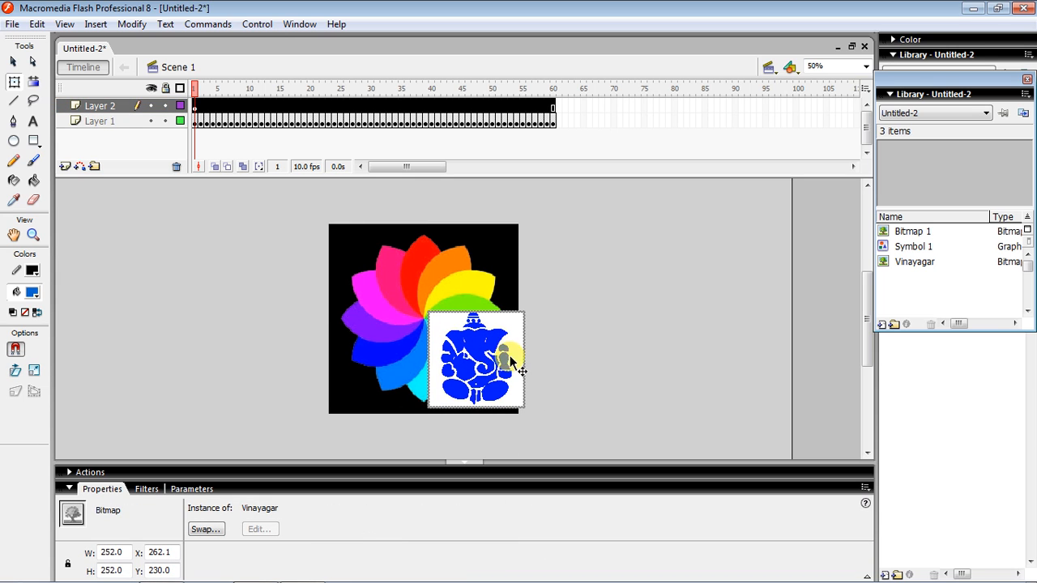
drag(494, 380, 436, 346)
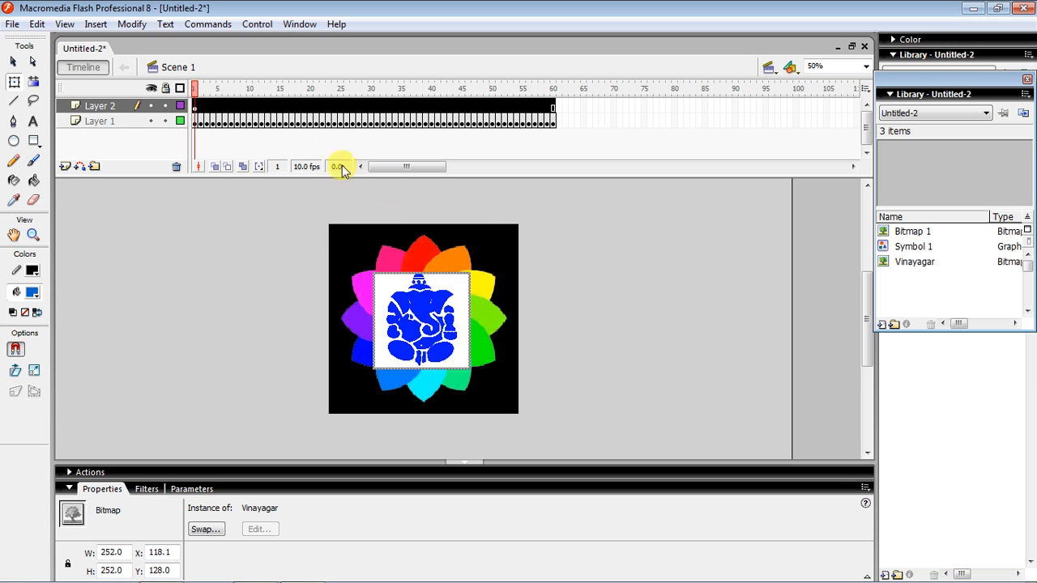
drag(201, 89, 194, 128)
click(437, 324)
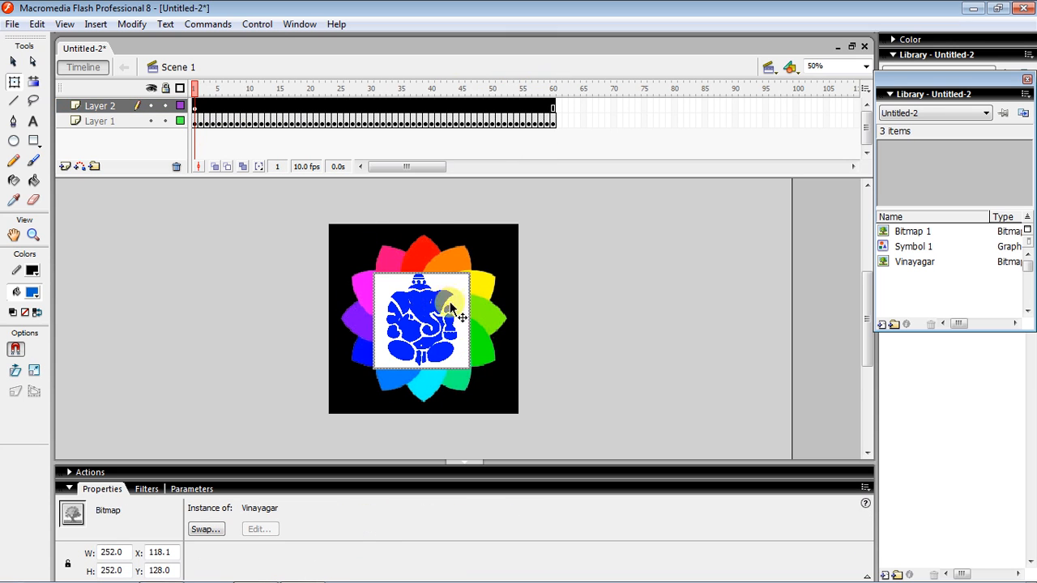
Create a motion tween on Layer 2 starting from frame 1
click(196, 106)
right_click(198, 110)
click(244, 116)
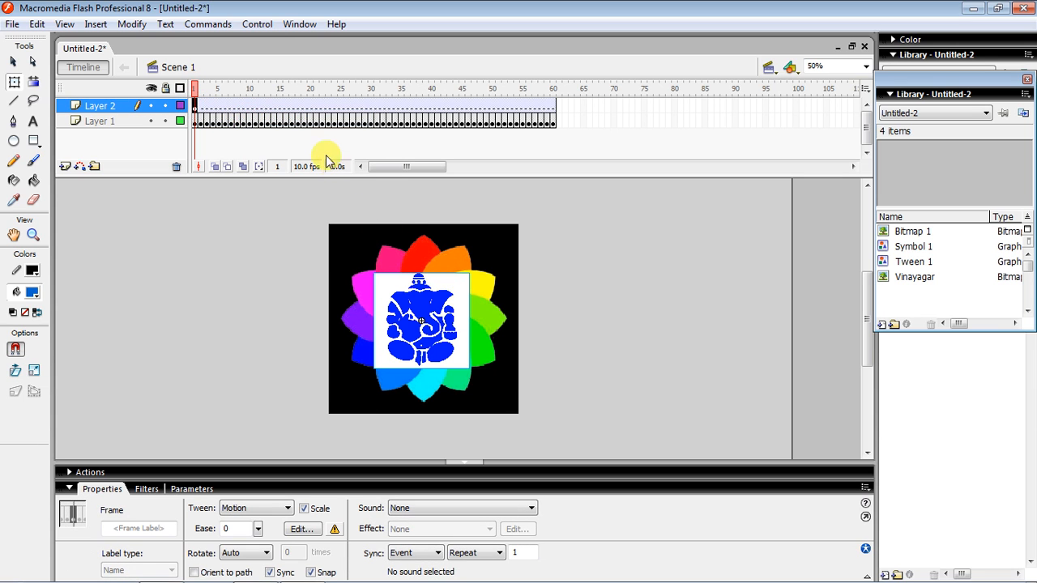
Insert a frame at frame 20 of Layer 2 and nudge the image there to about X 126, Y 132 to form a keyframe
click(311, 106)
right_click(311, 107)
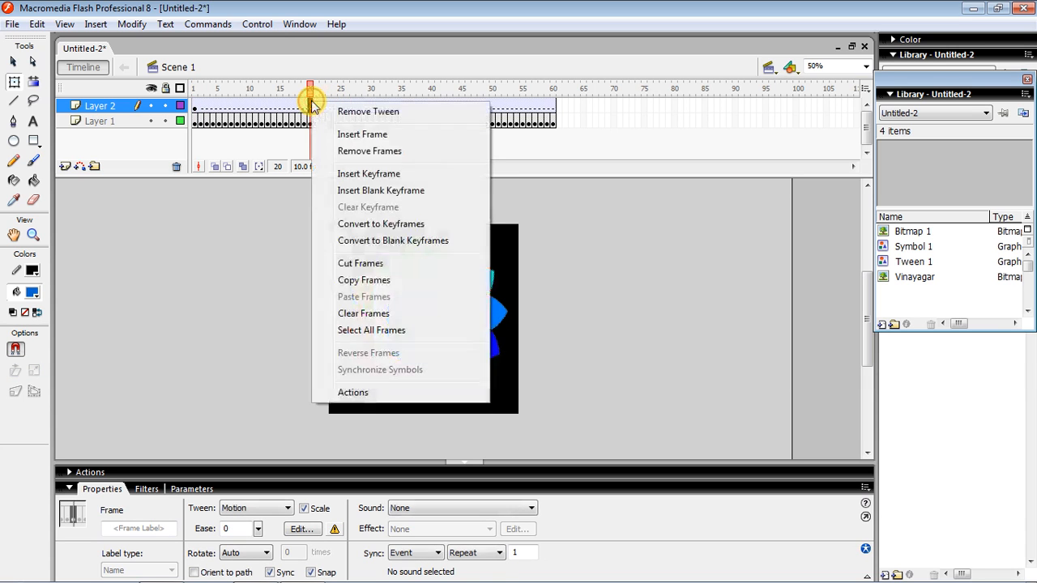
click(378, 135)
click(438, 300)
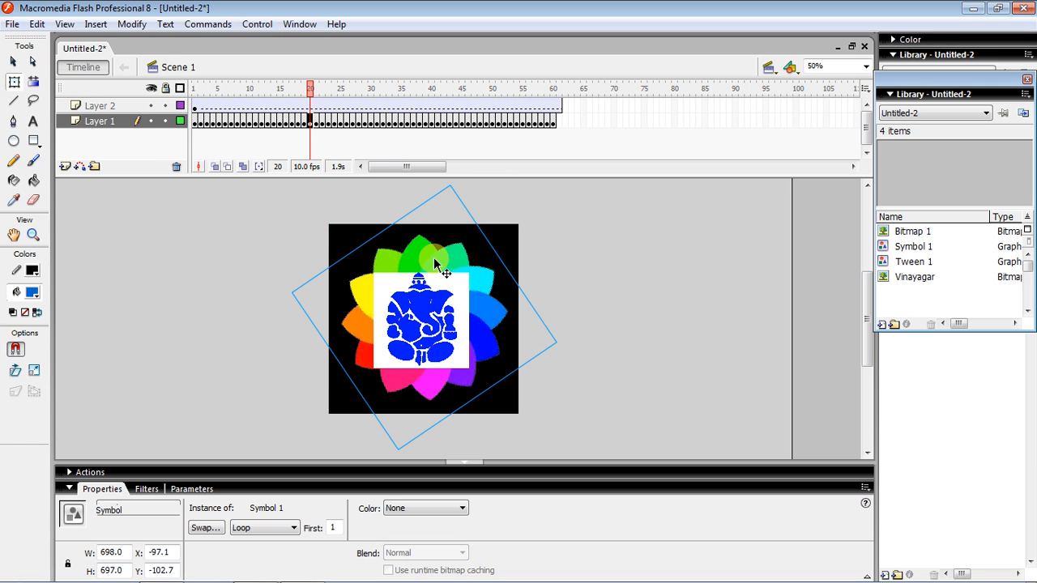
click(437, 301)
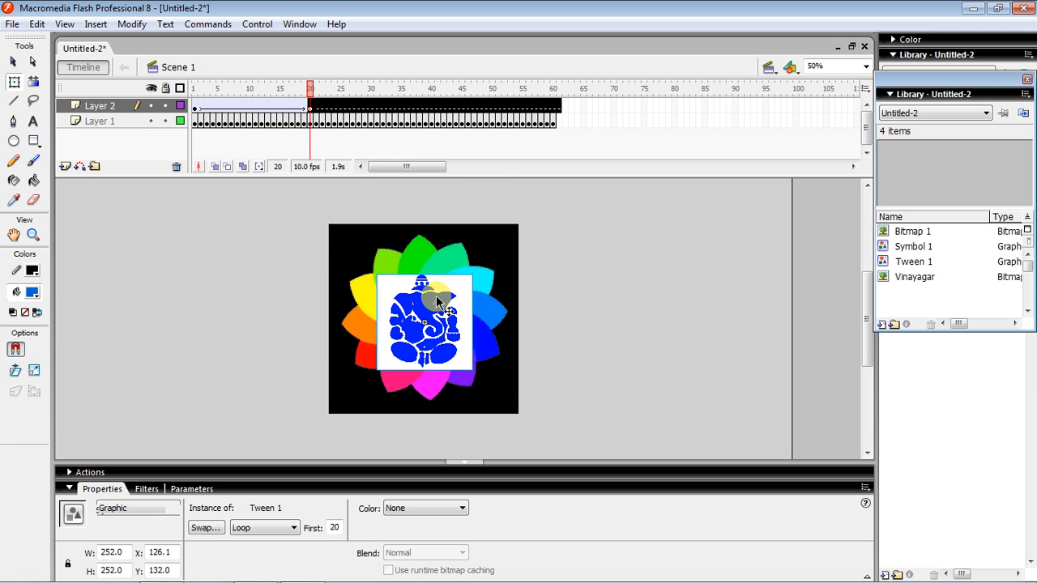
Enlarge the Vinayagar image in Layer 2's frame 20 keyframe to about 364 px wide and slightly over 332 px high
double_click(437, 299)
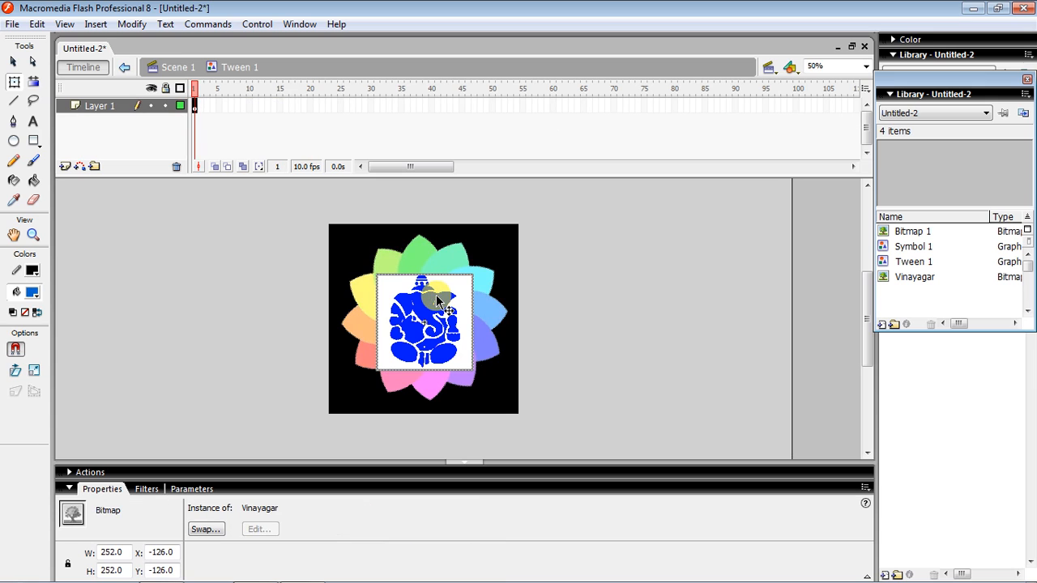
key(ctrl+e)
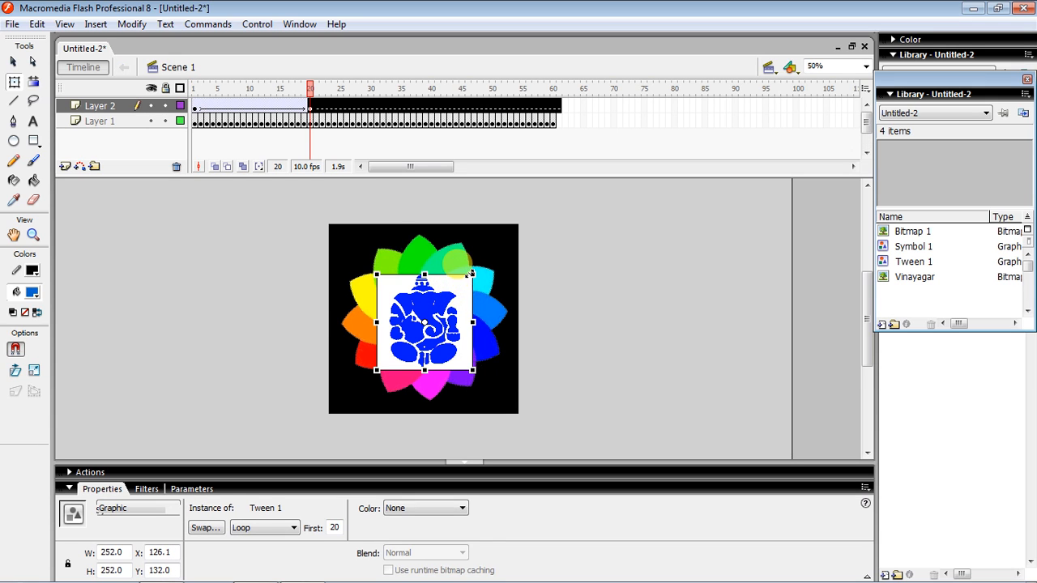
drag(470, 274, 493, 259)
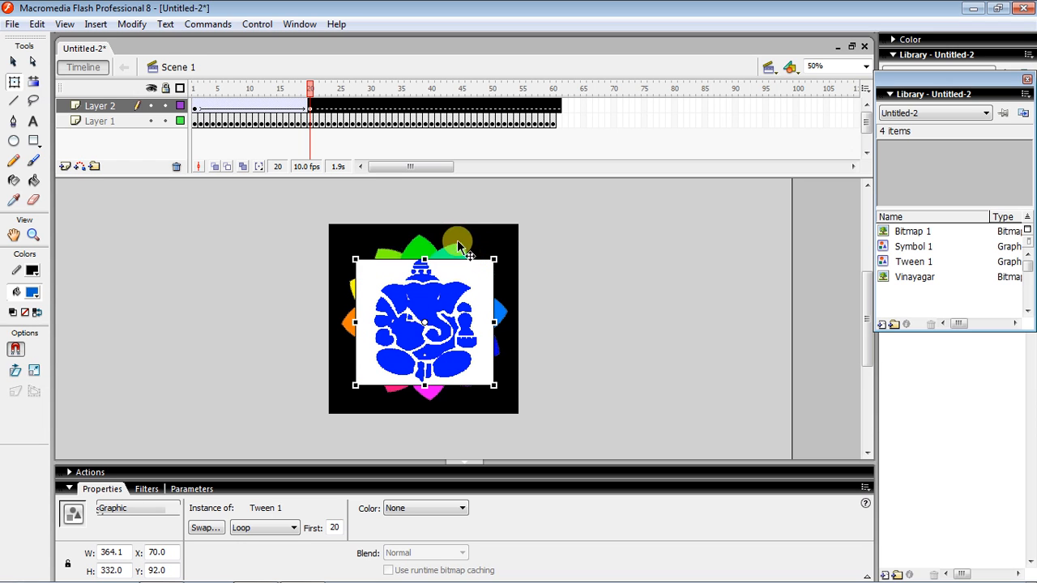
drag(426, 386, 426, 389)
click(309, 89)
drag(309, 90, 316, 115)
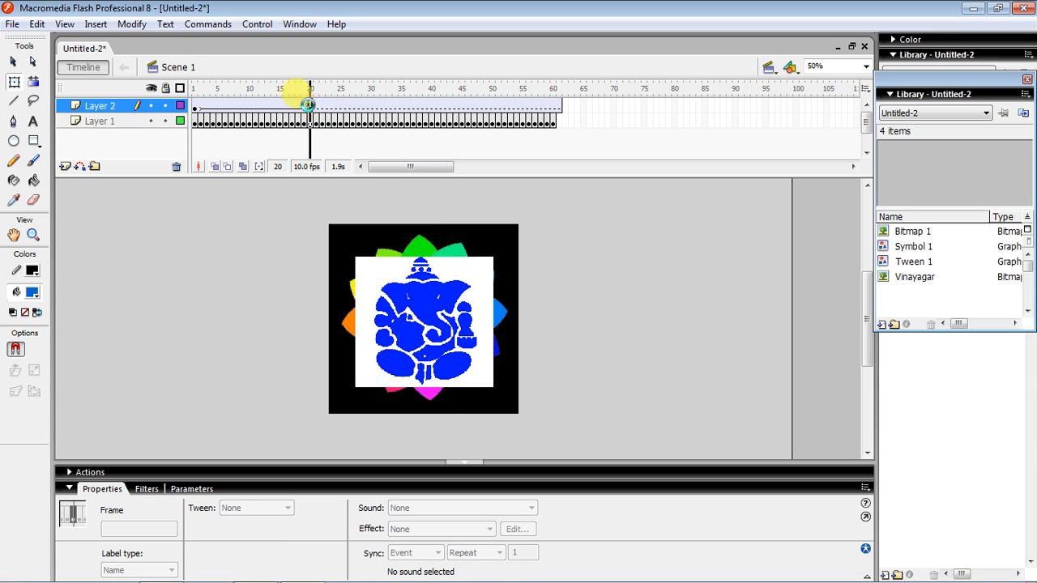
click(309, 105)
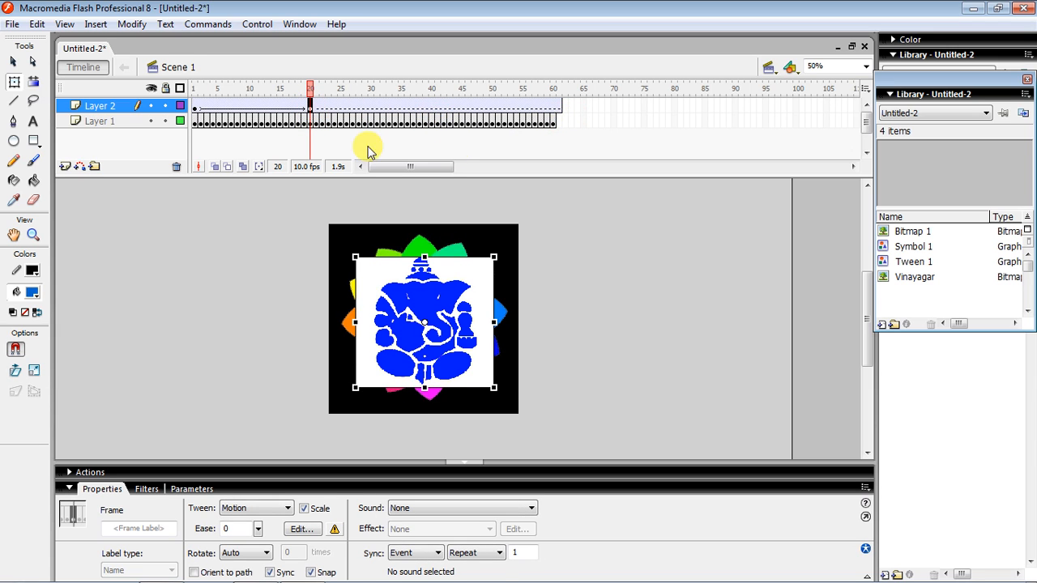
click(555, 107)
right_click(555, 107)
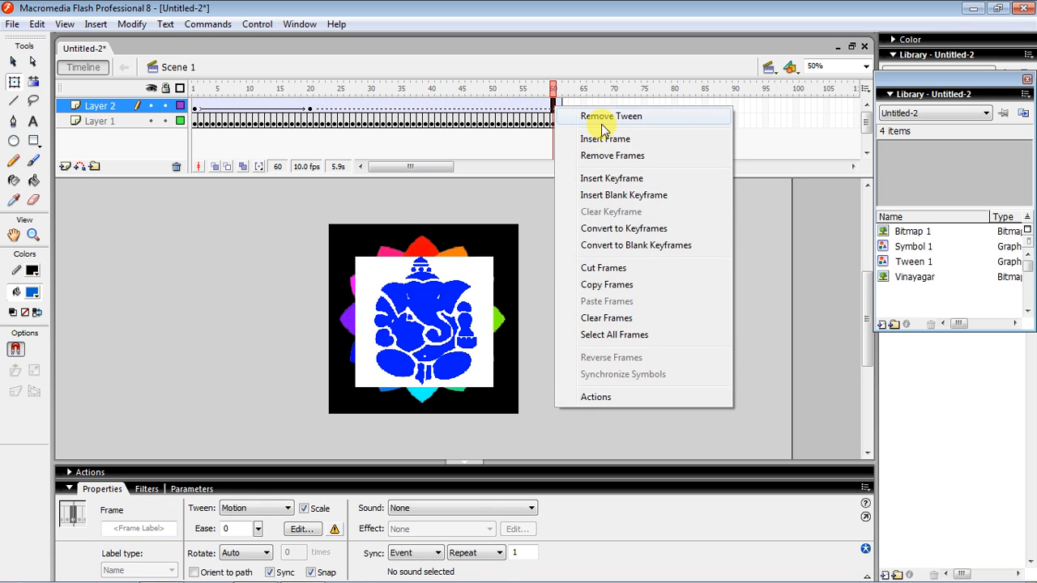
key(Escape)
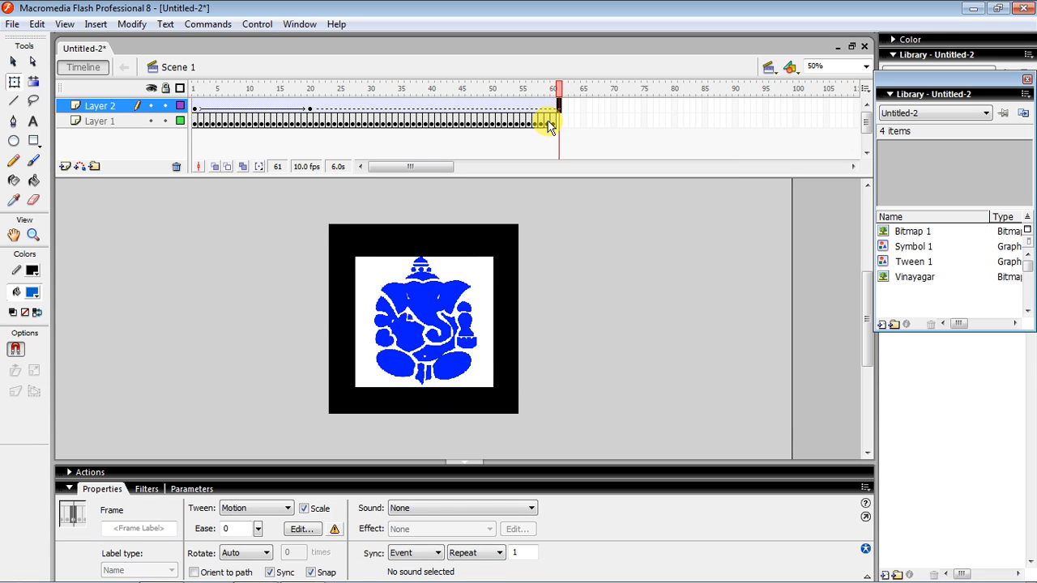
Insert a frame at frame 60 of Layer 2 and shrink the Vinayagar image there to about 296 px wide and 276 px high
click(550, 121)
right_click(552, 107)
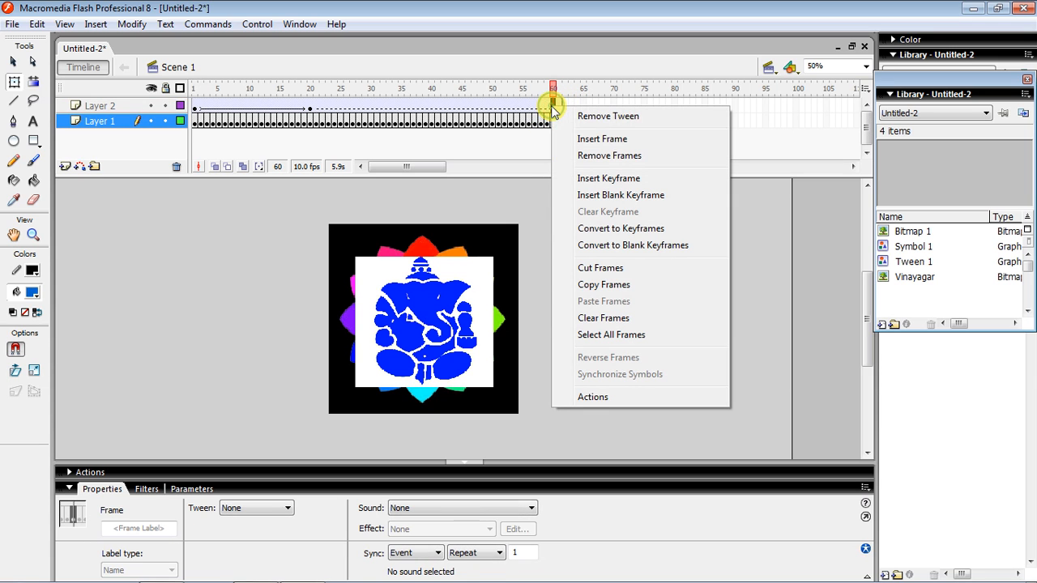
click(616, 141)
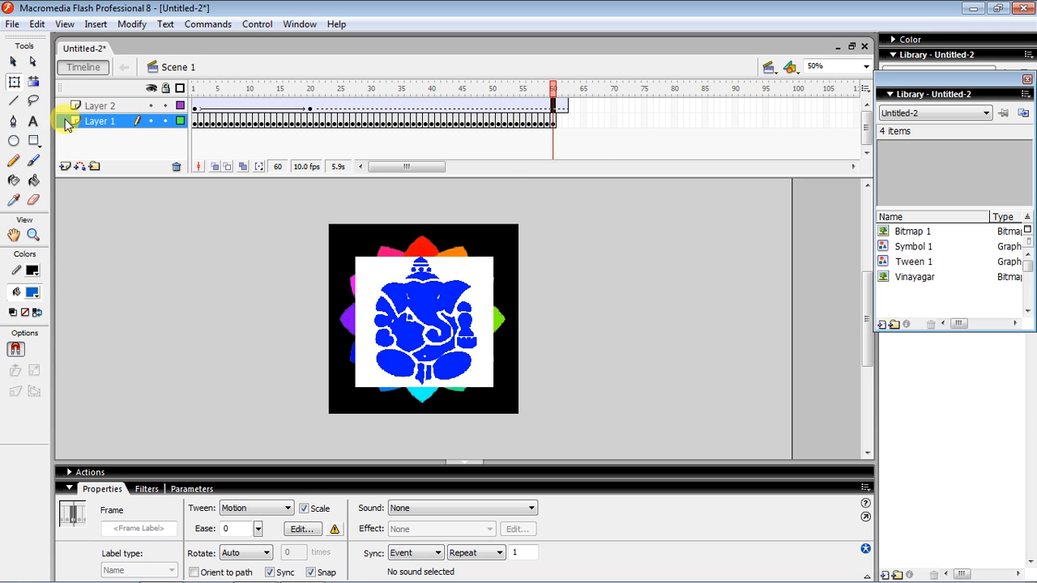
click(15, 84)
click(394, 273)
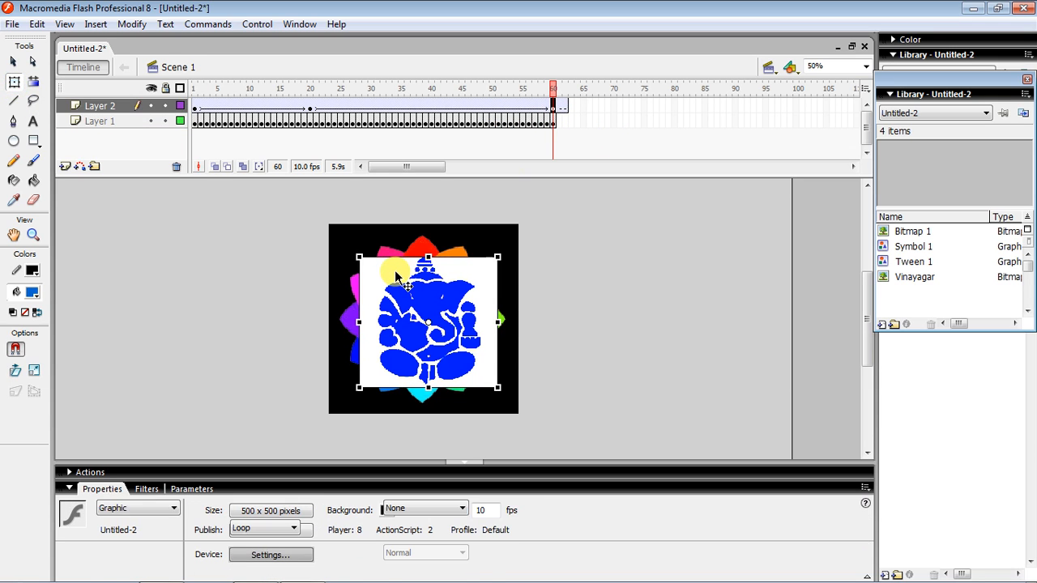
drag(500, 256, 478, 271)
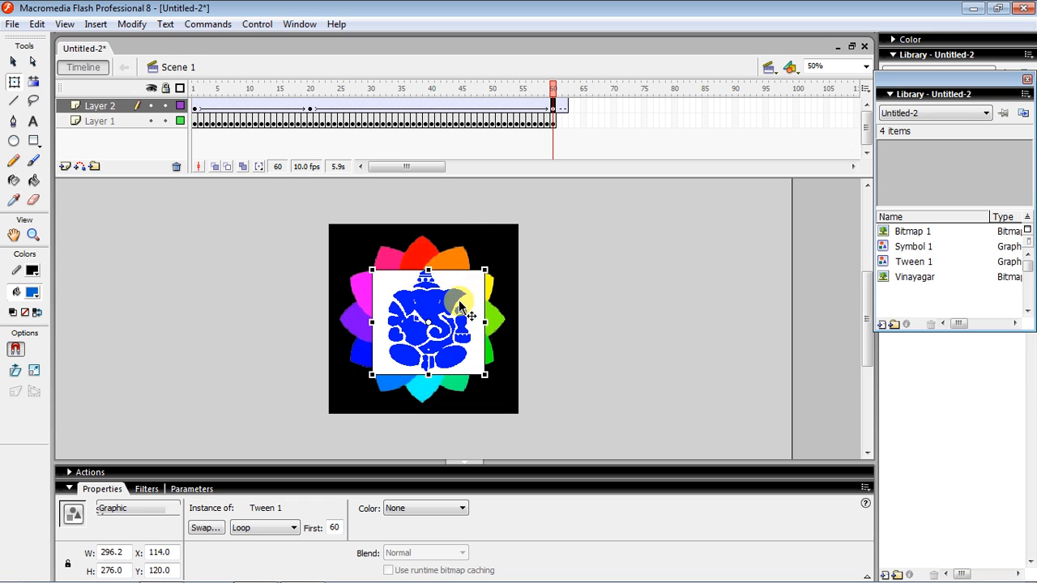
drag(546, 97, 195, 117)
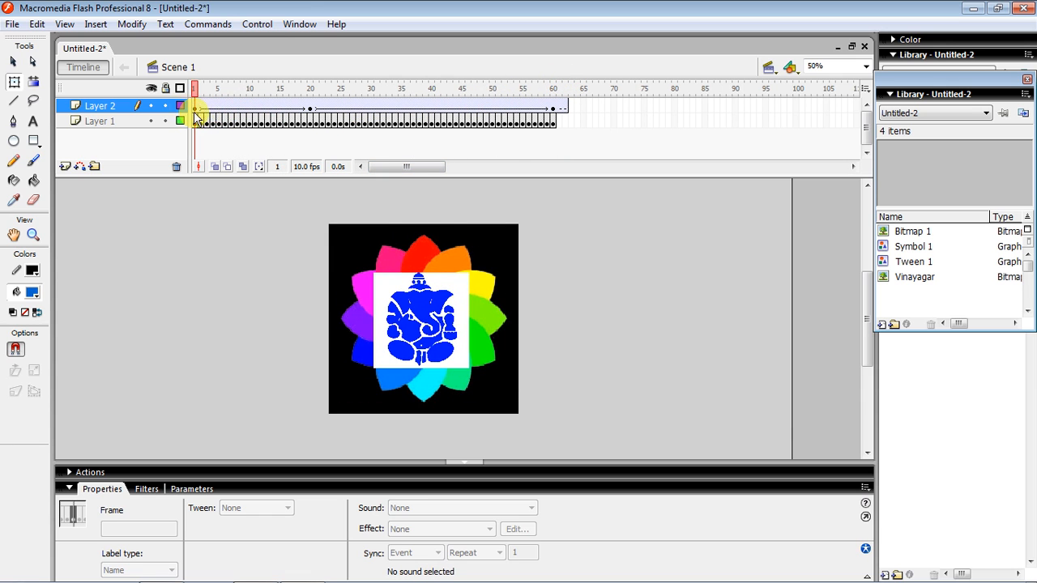
Export the animation to the Desktop as a Flash movie (.swf) named VINAYAGAR 2, keeping the default Flash Player 8 export settings
click(13, 24)
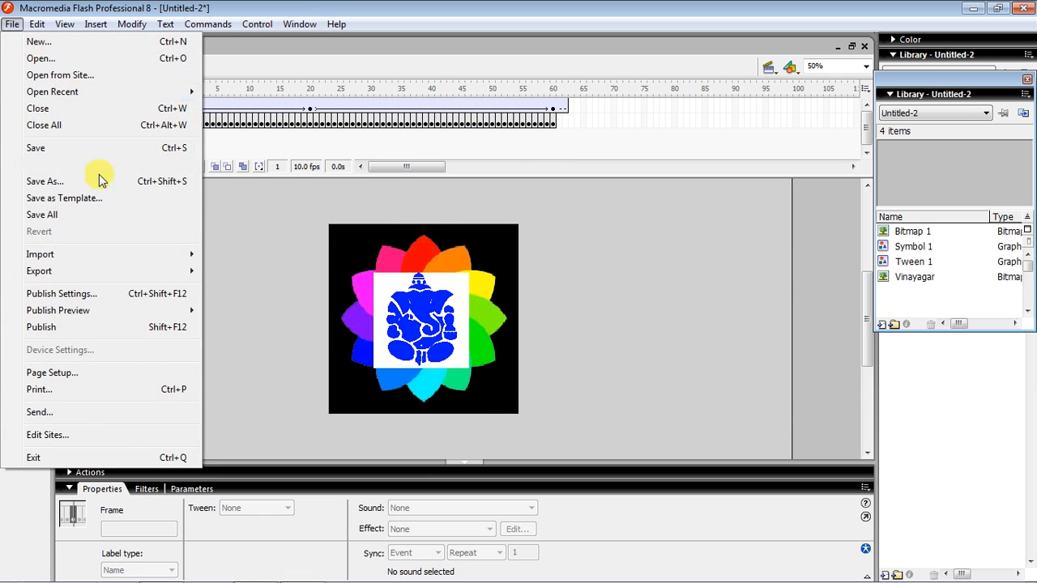
mouse_move(139, 273)
click(273, 289)
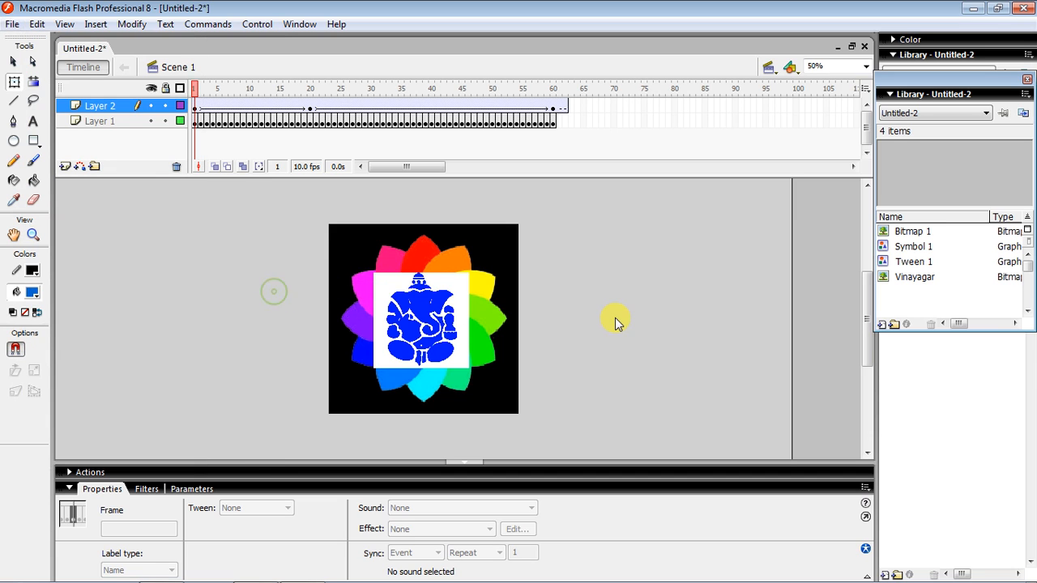
text(VINAYAG)
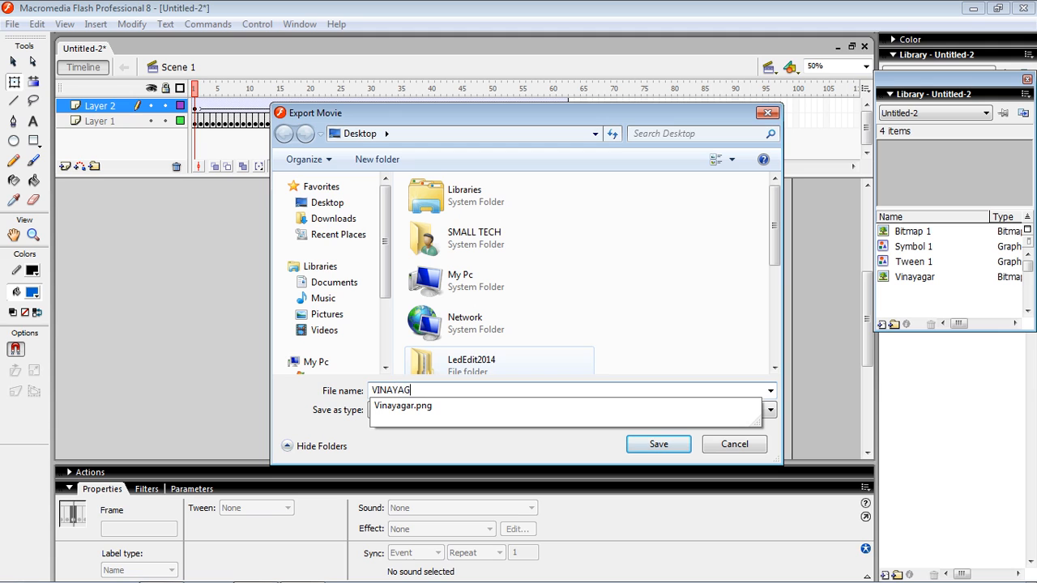
text(AR 2)
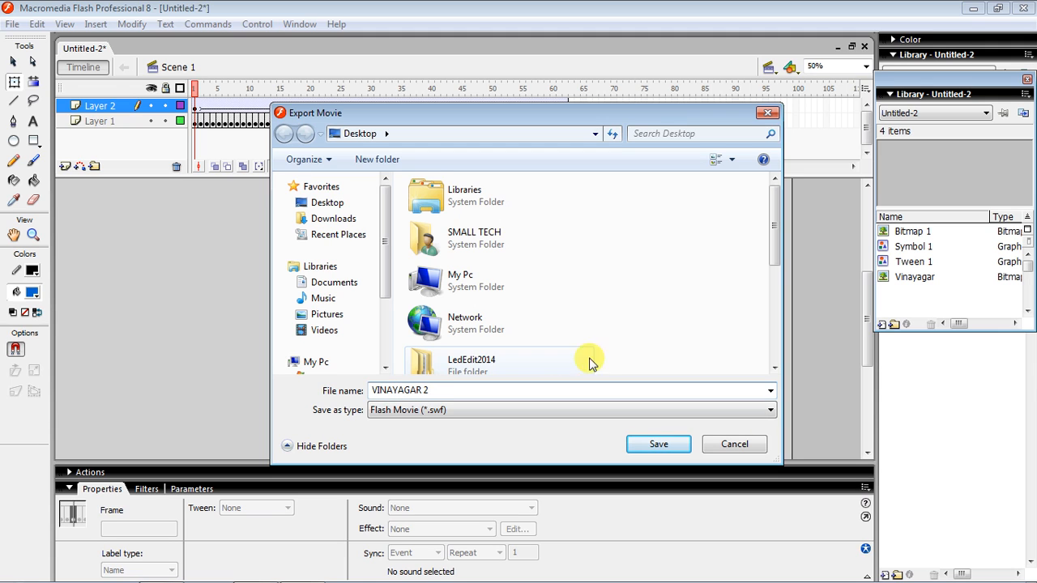
click(357, 201)
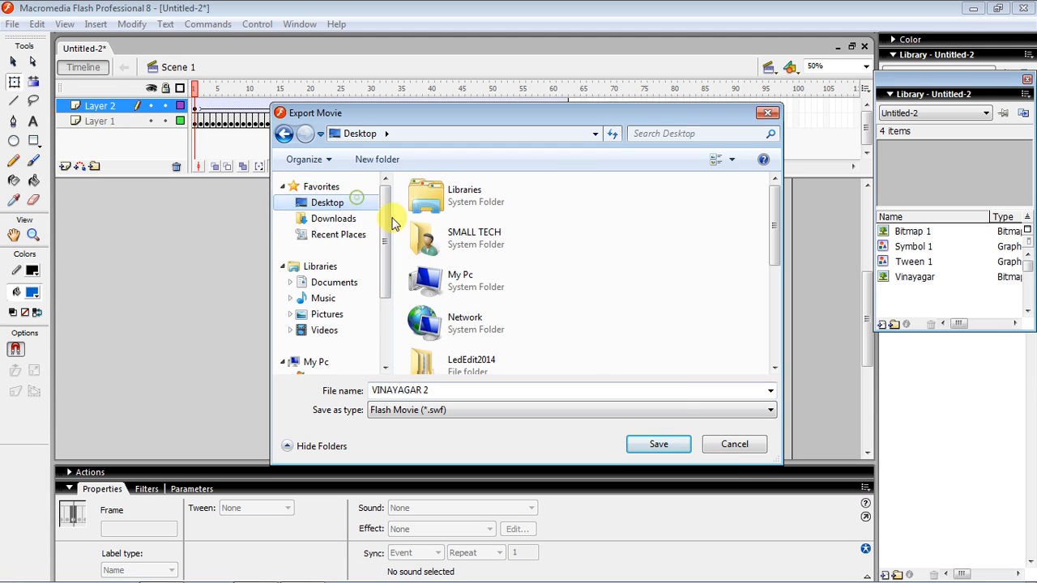
click(658, 445)
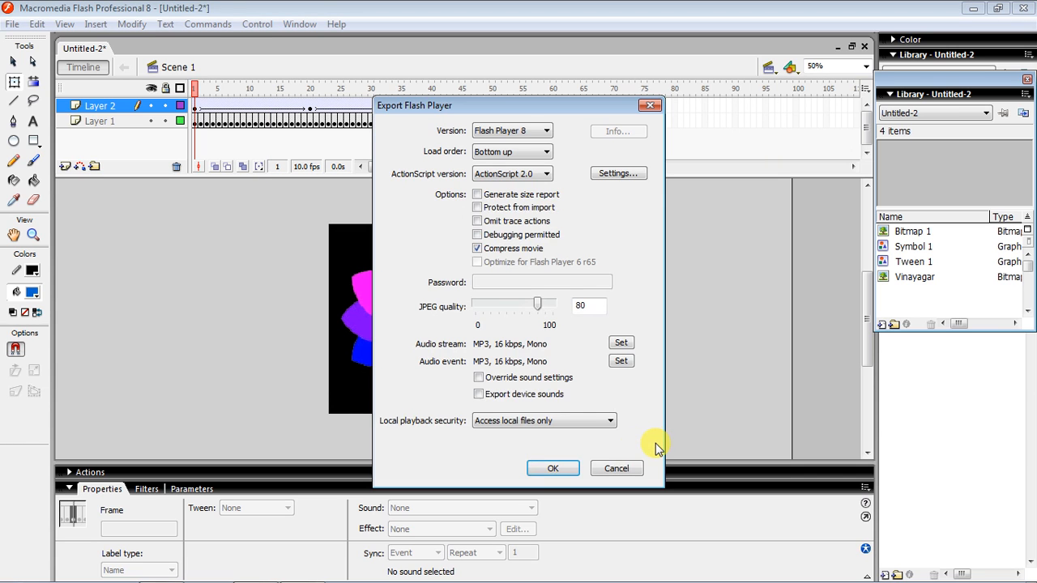
click(575, 467)
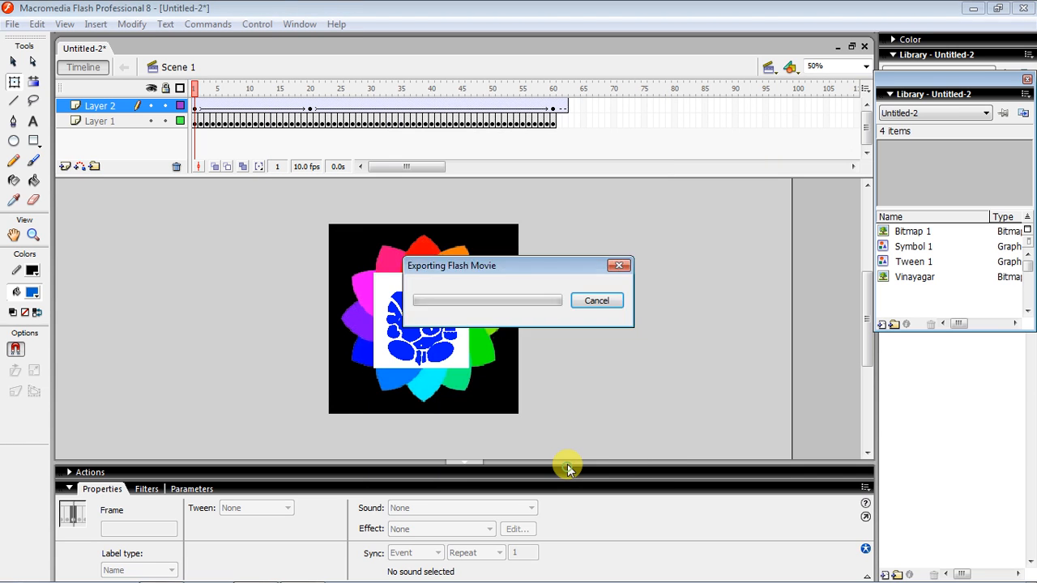
Move the exported VINAYAGAR 2 file to the middle of the desktop and play it in Adobe Flash Player
click(970, 8)
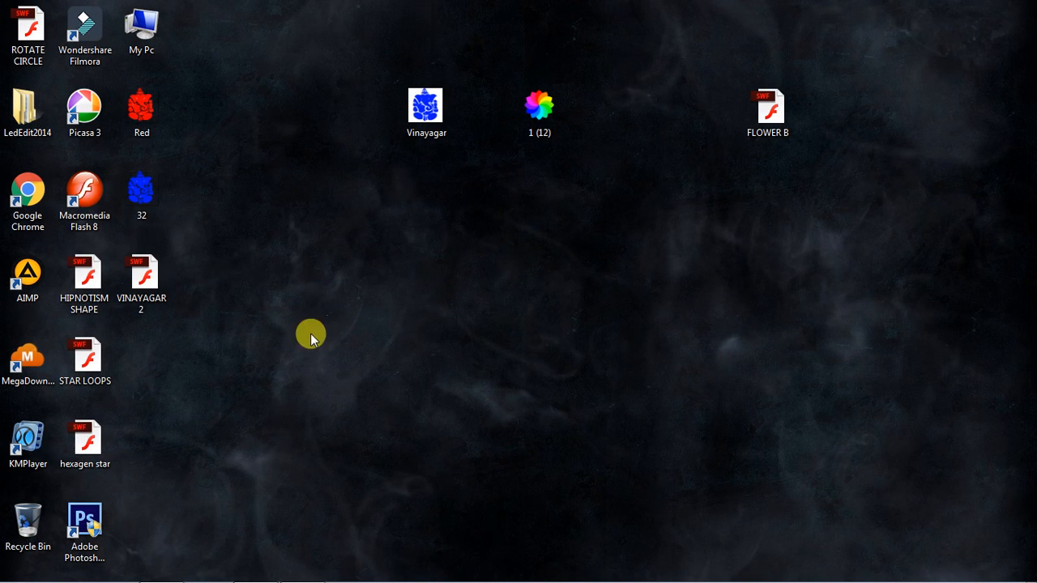
drag(152, 288, 541, 283)
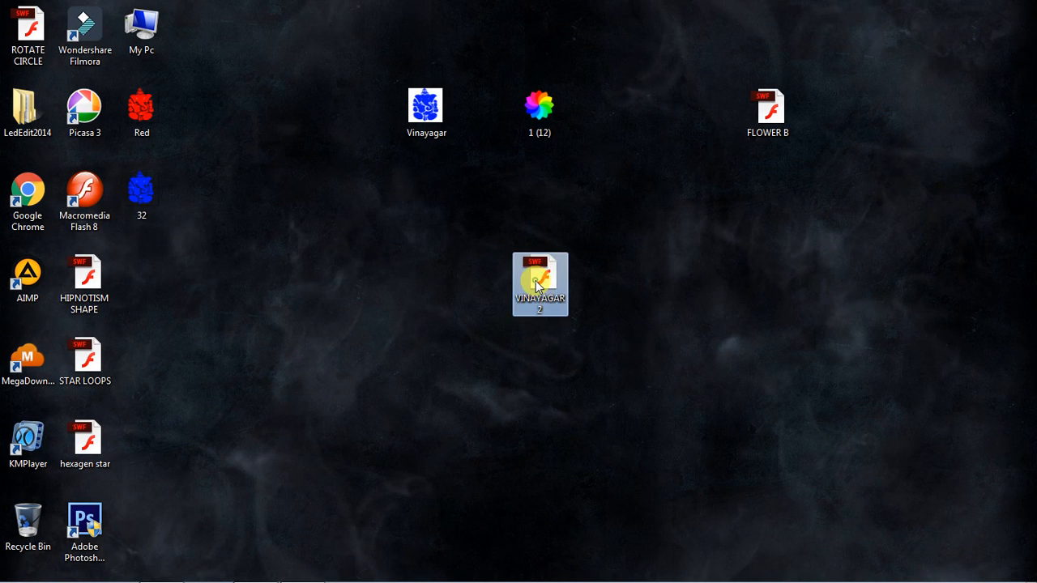
double_click(536, 284)
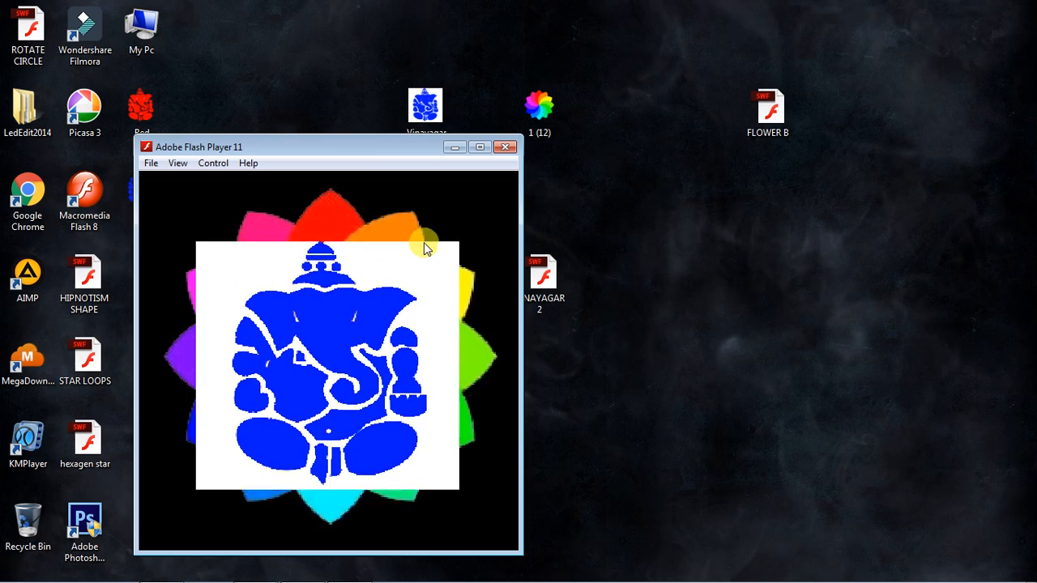
click(505, 148)
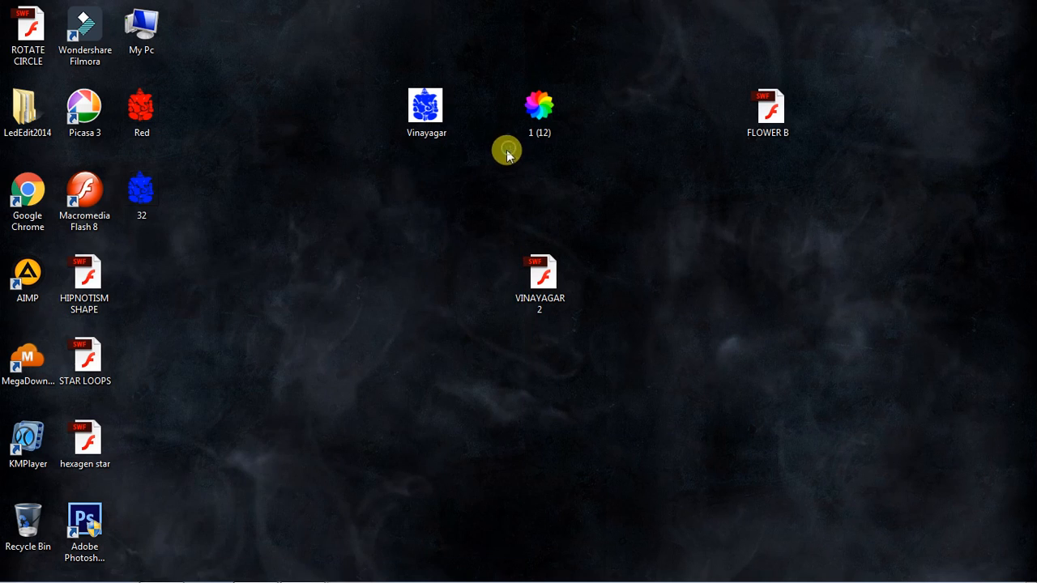
Switch to LedEdit 2014 and open the VINAYAGAR 2 swf from the Desktop as a video effect
click(162, 571)
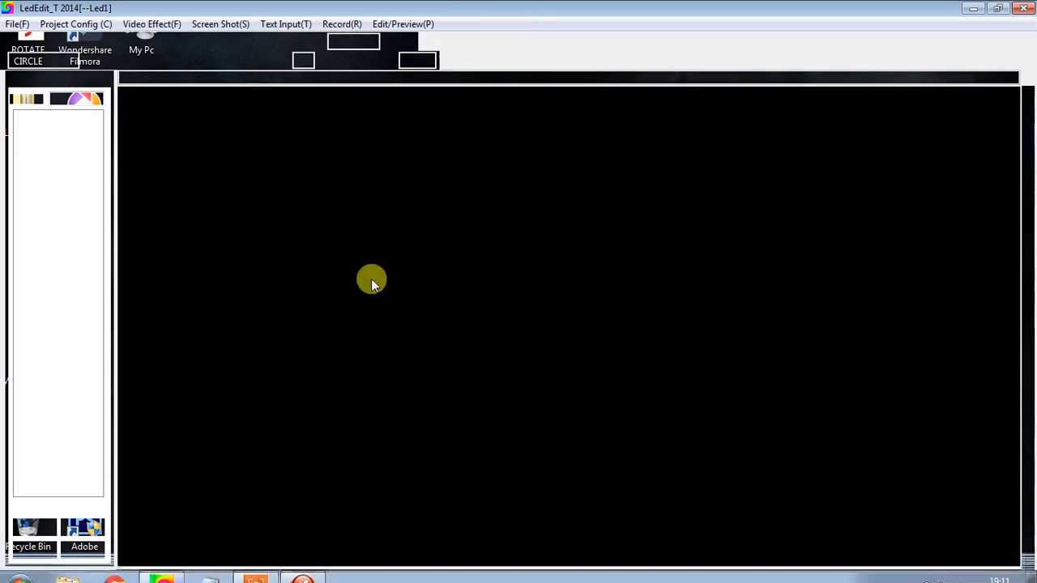
click(152, 25)
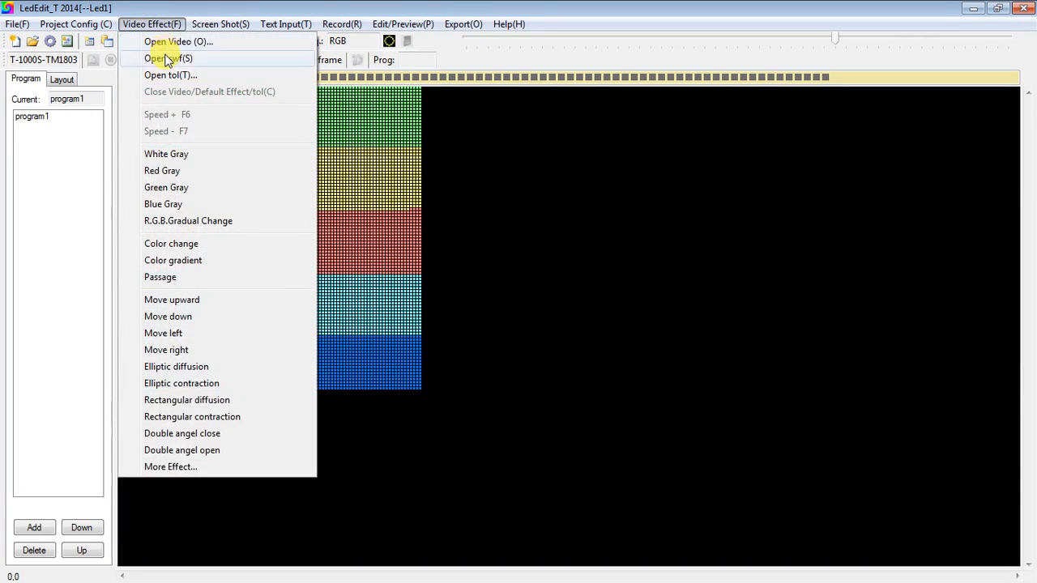
click(384, 148)
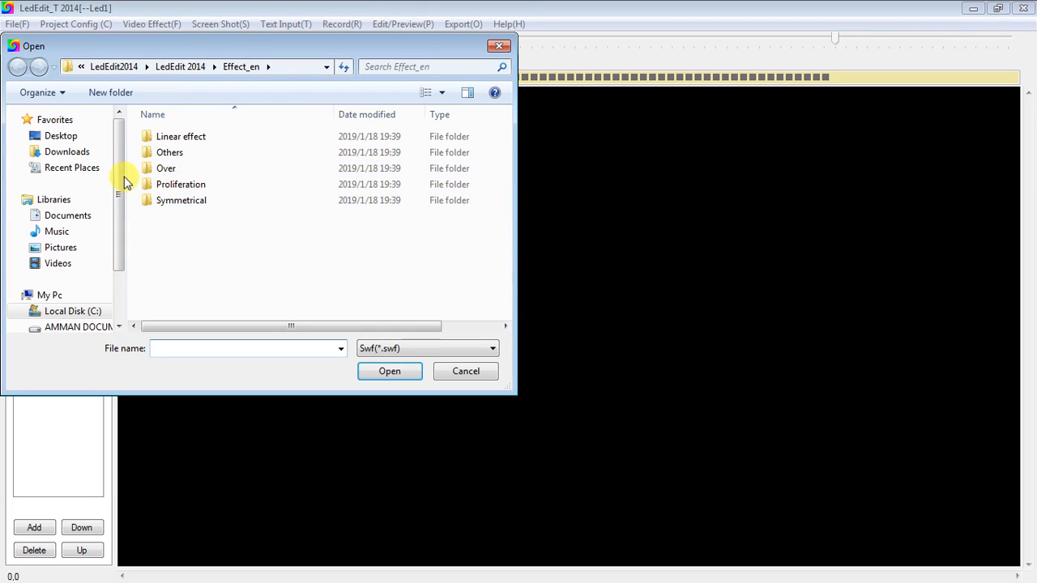
click(67, 151)
click(54, 136)
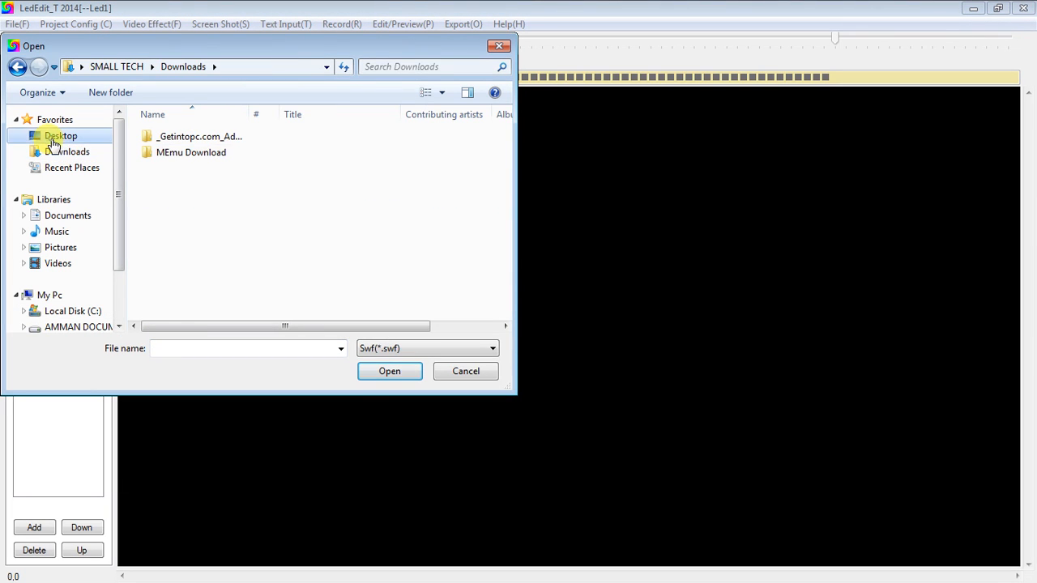
drag(506, 141, 504, 288)
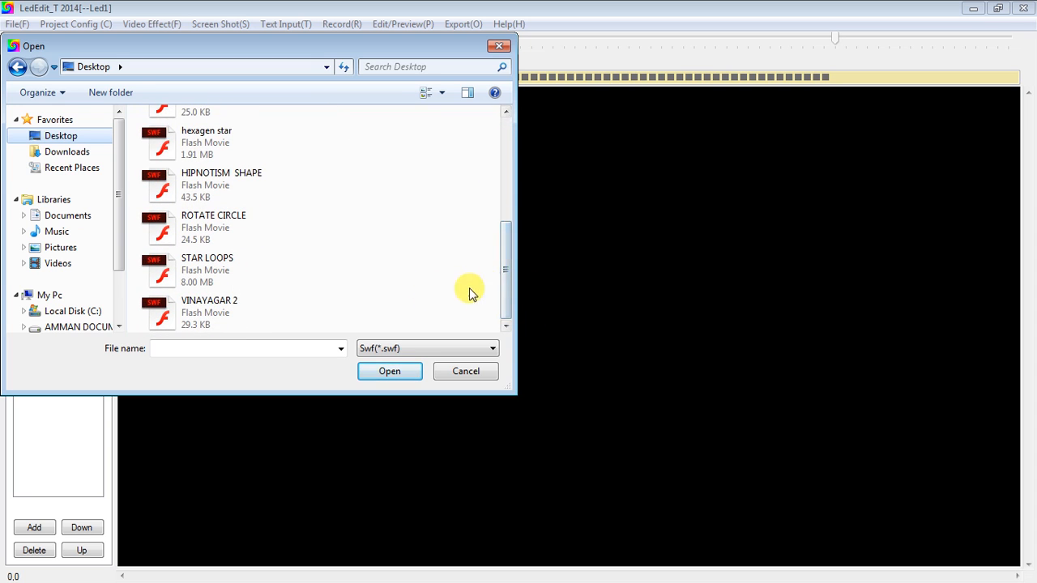
double_click(225, 316)
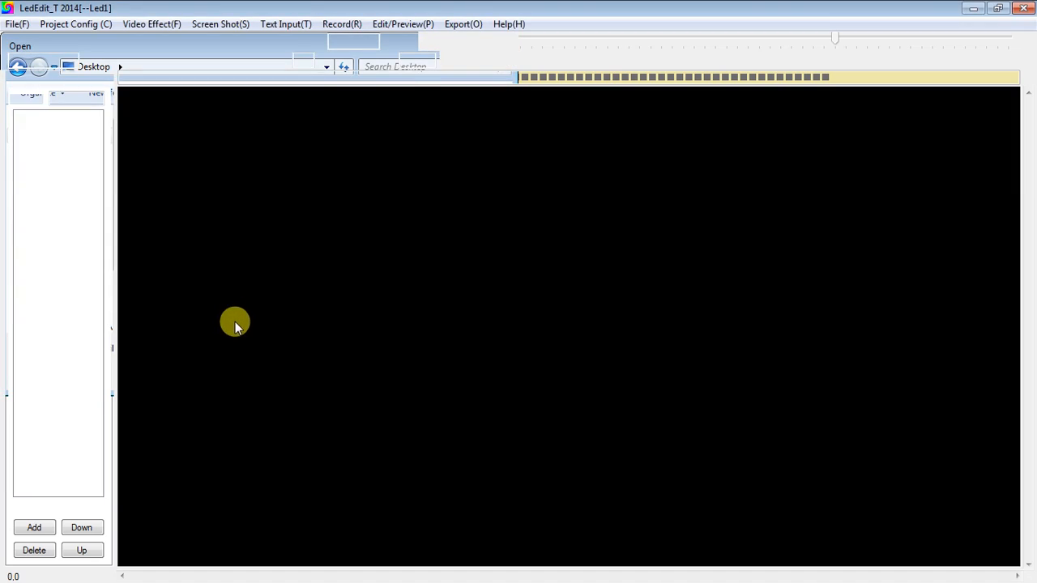